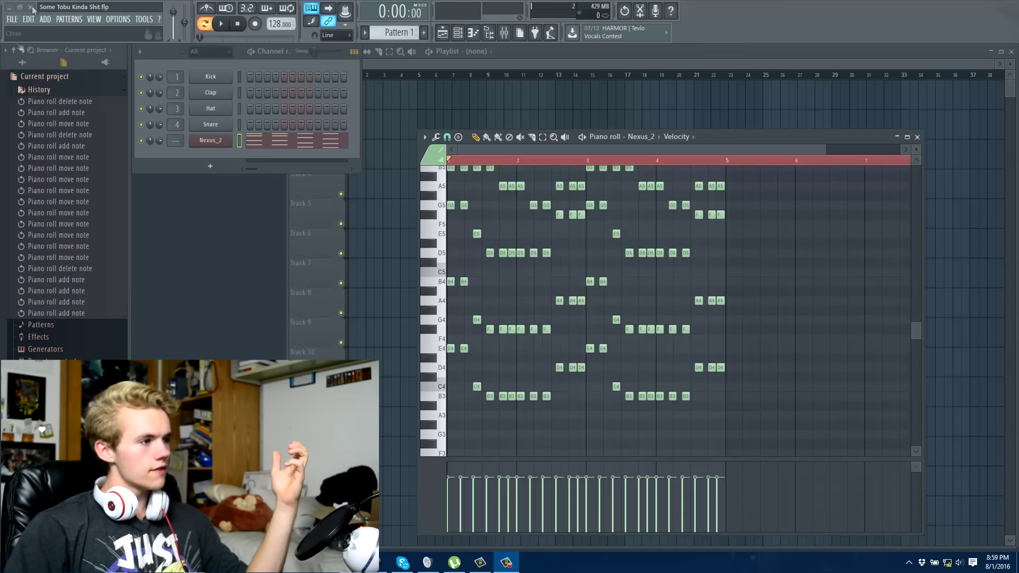
# Scroll through the Nexus_2 melody notes, then close the piano roll
pyautogui.scroll(2, 664, 318)
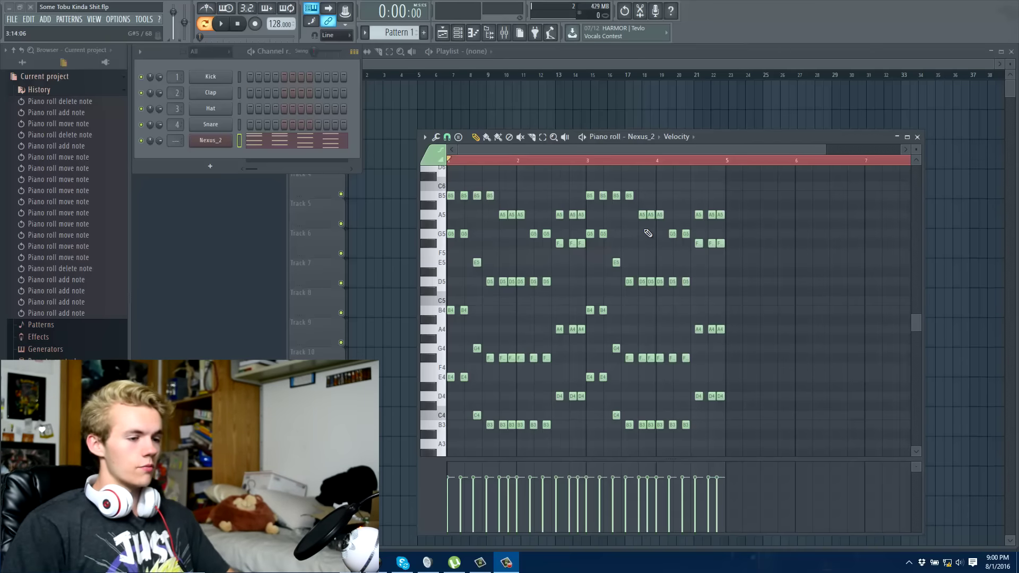
pyautogui.scroll(4, 613, 158)
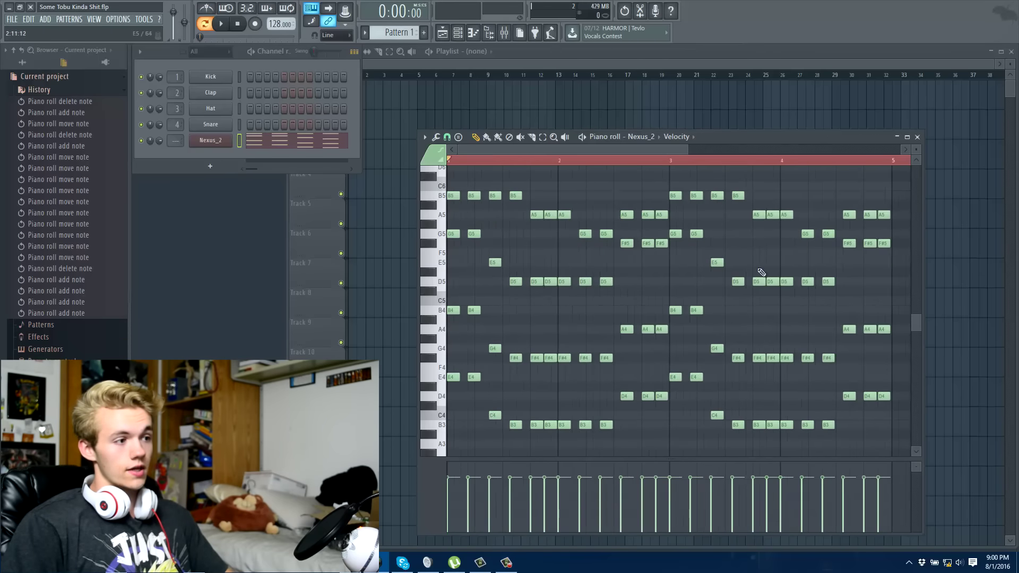
pyautogui.click(917, 136)
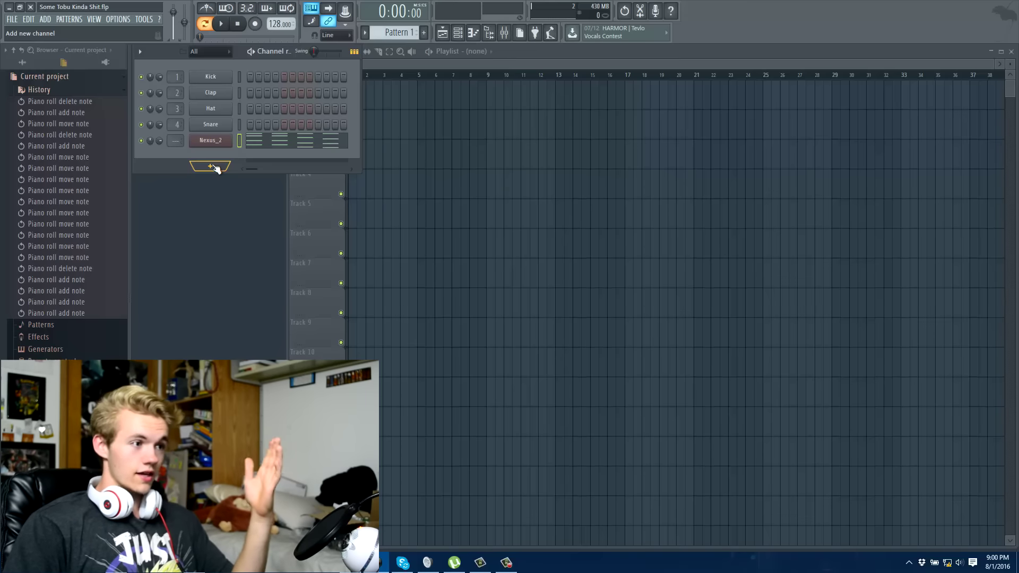
# Add a second Nexus_2 instrument channel to the Channel Rack
pyautogui.click(215, 168)
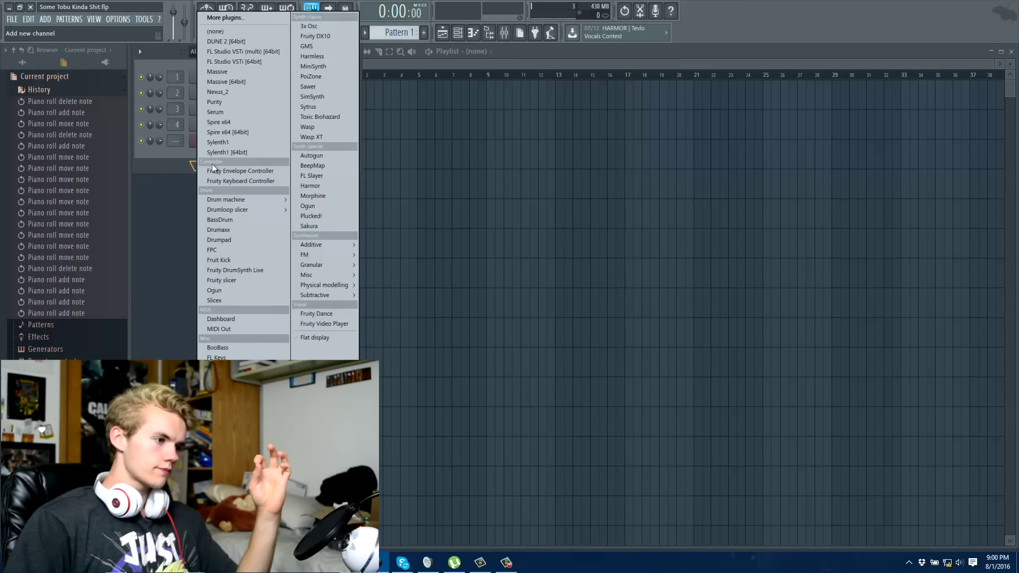
pyautogui.click(187, 163)
pyautogui.click(210, 166)
pyautogui.click(179, 162)
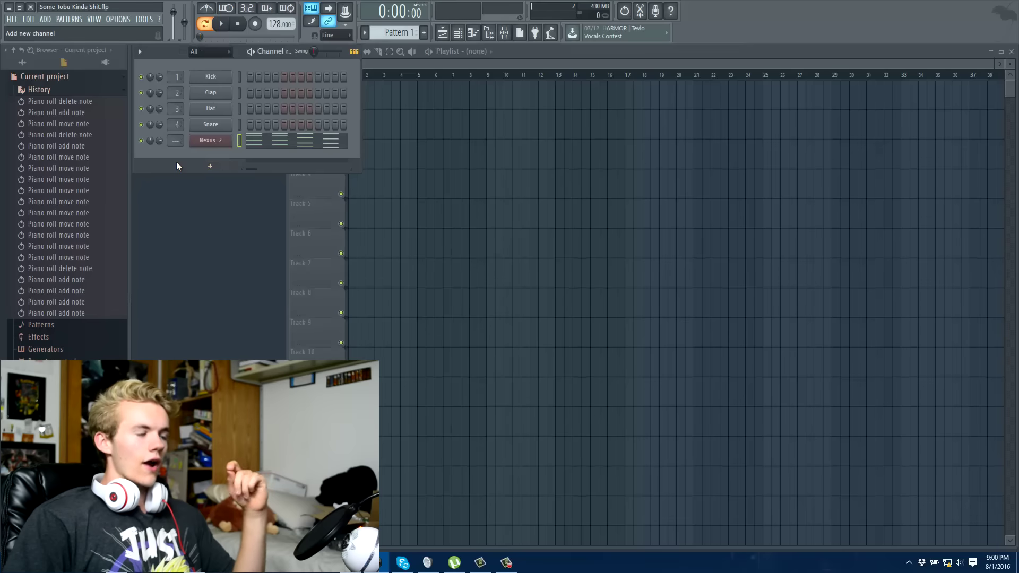
pyautogui.click(208, 166)
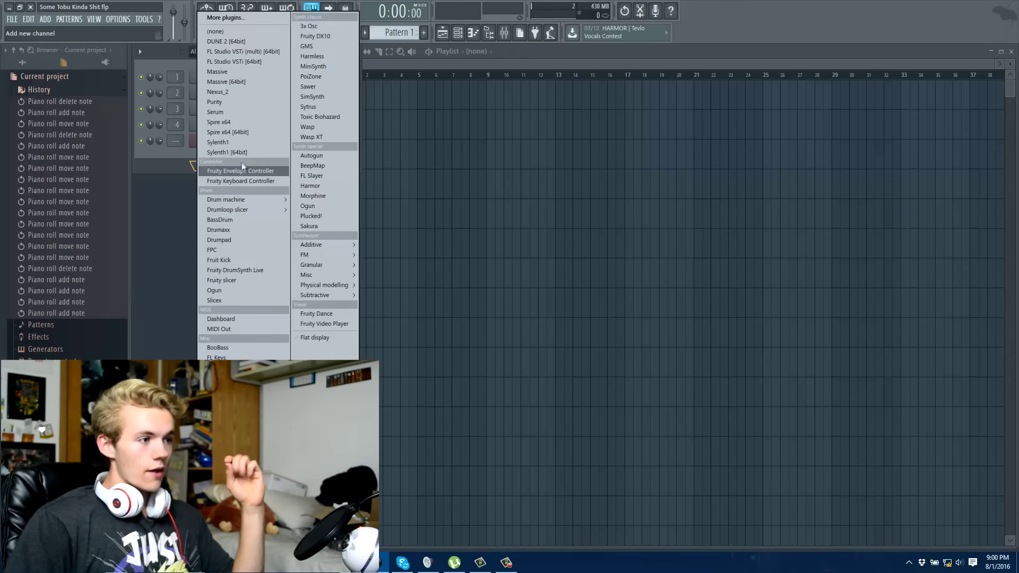
pyautogui.click(234, 93)
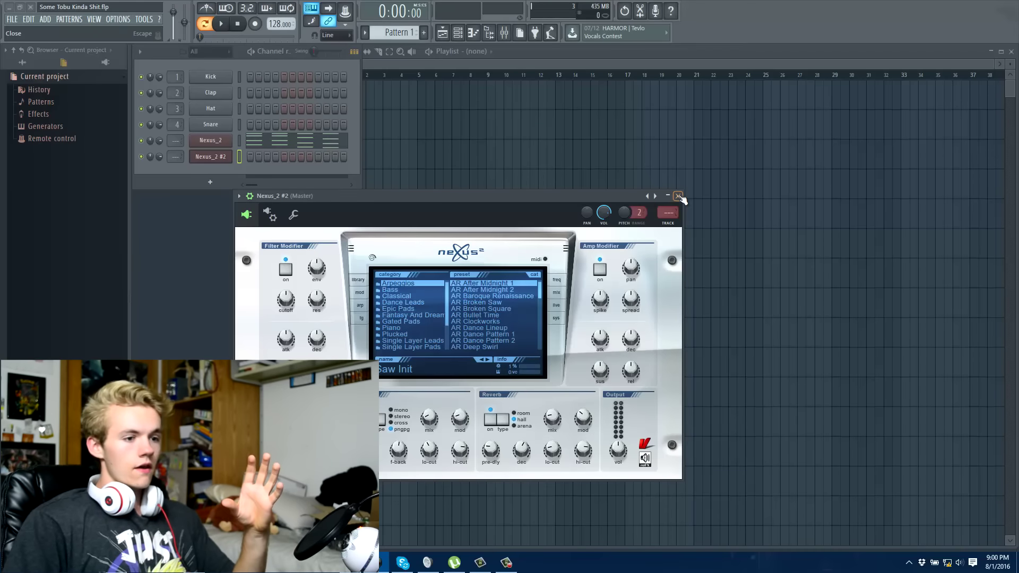
# Close the Nexus_2 #2 window and delete that channel
pyautogui.click(678, 196)
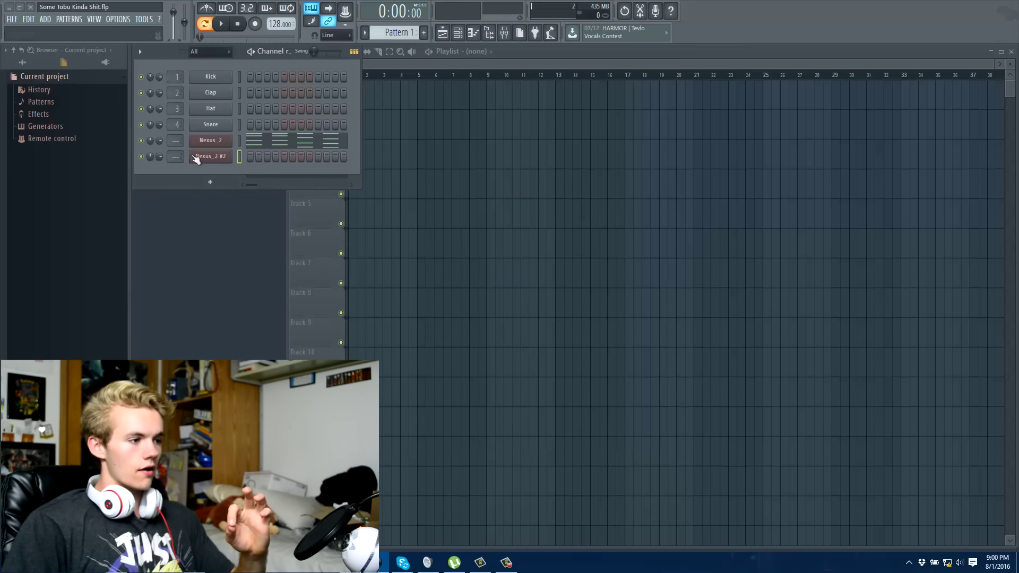
pyautogui.rightClick(211, 156)
pyautogui.click(252, 228)
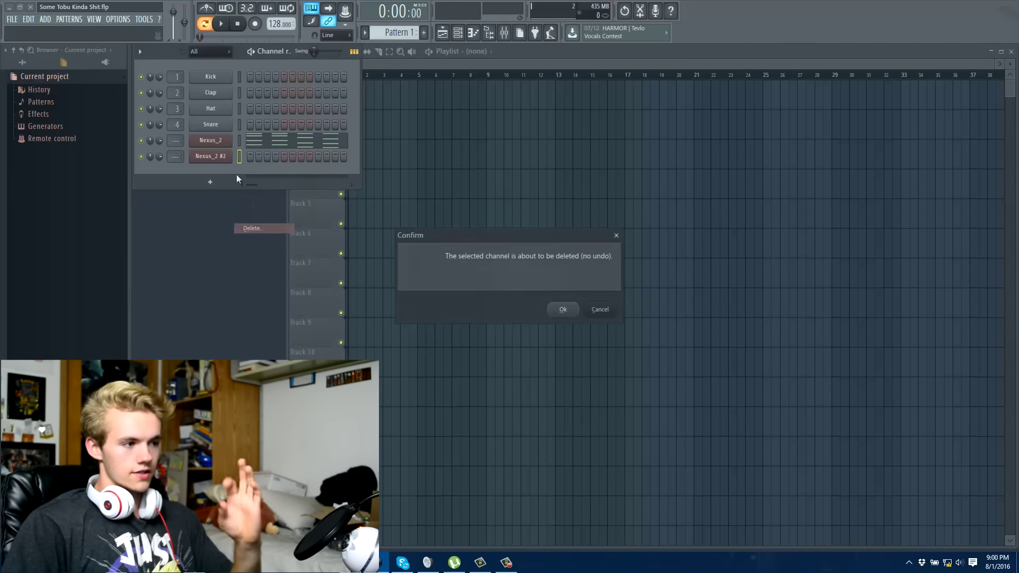
pyautogui.click(564, 309)
pyautogui.scroll(3, 448, 213)
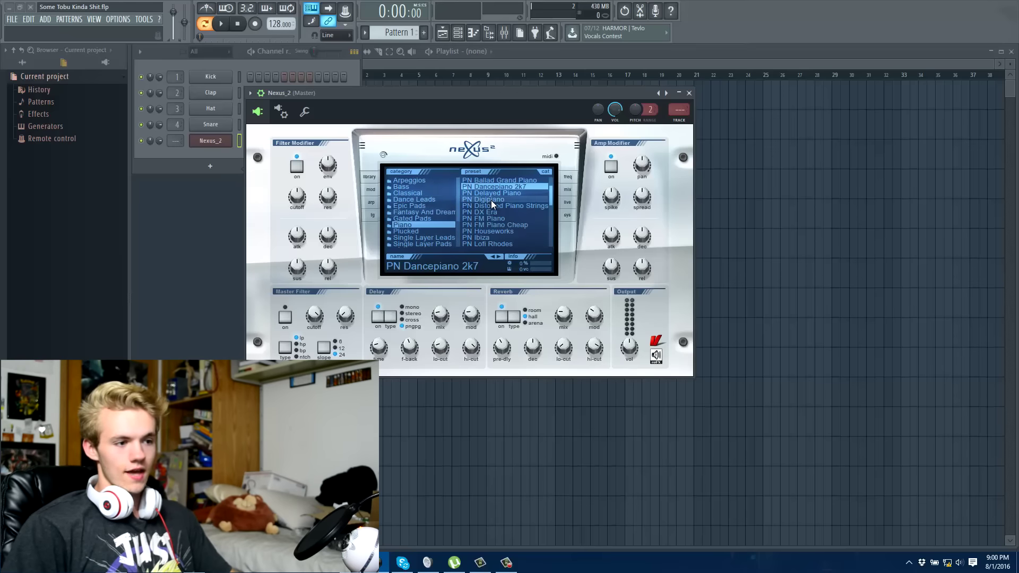
pyautogui.scroll(2, 552, 195)
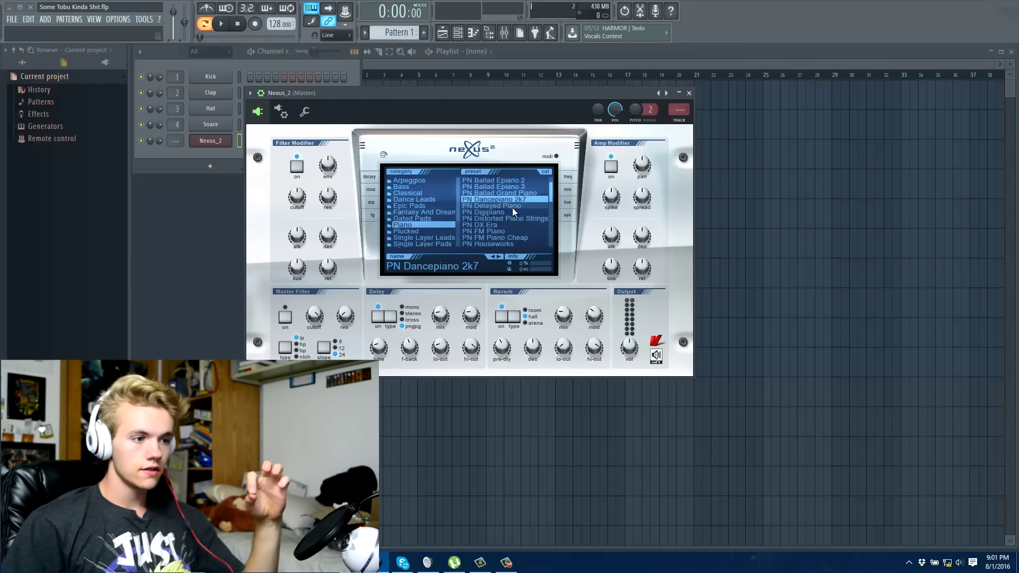
# Open the Nexus_2 piano roll and play the melody through once
pyautogui.click(478, 34)
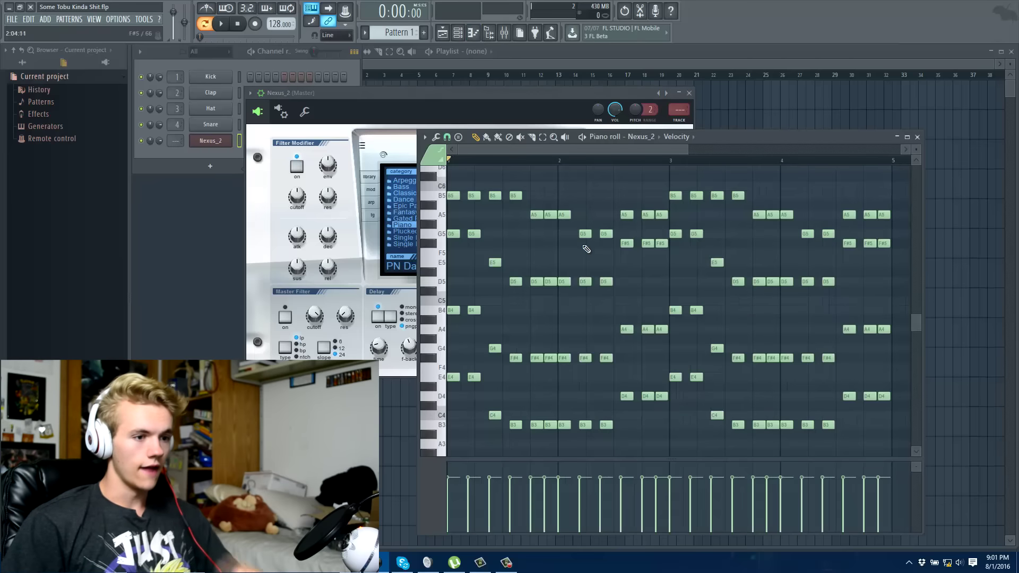
pyautogui.scroll(8, 558, 270)
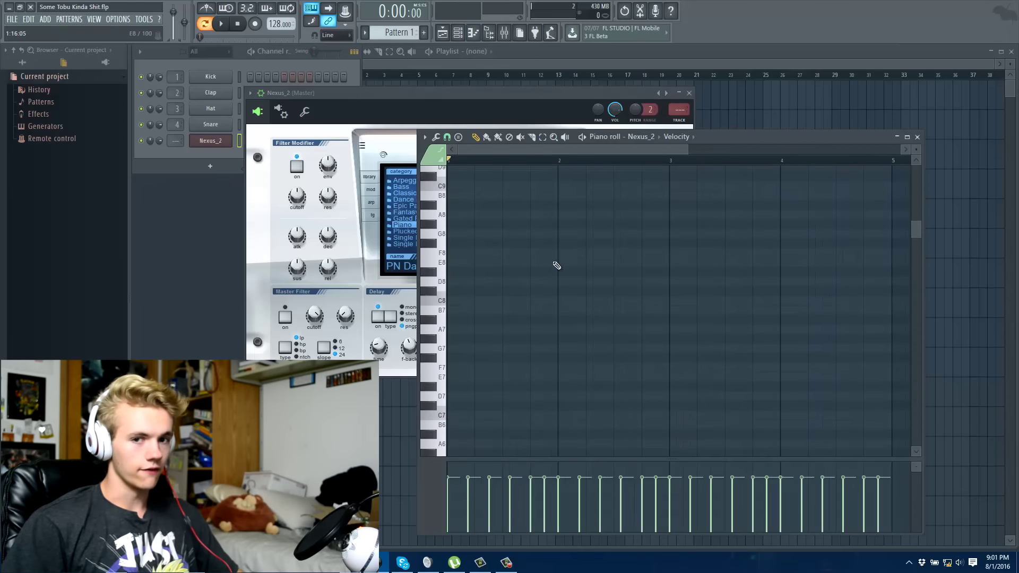
pyautogui.scroll(-8, 557, 265)
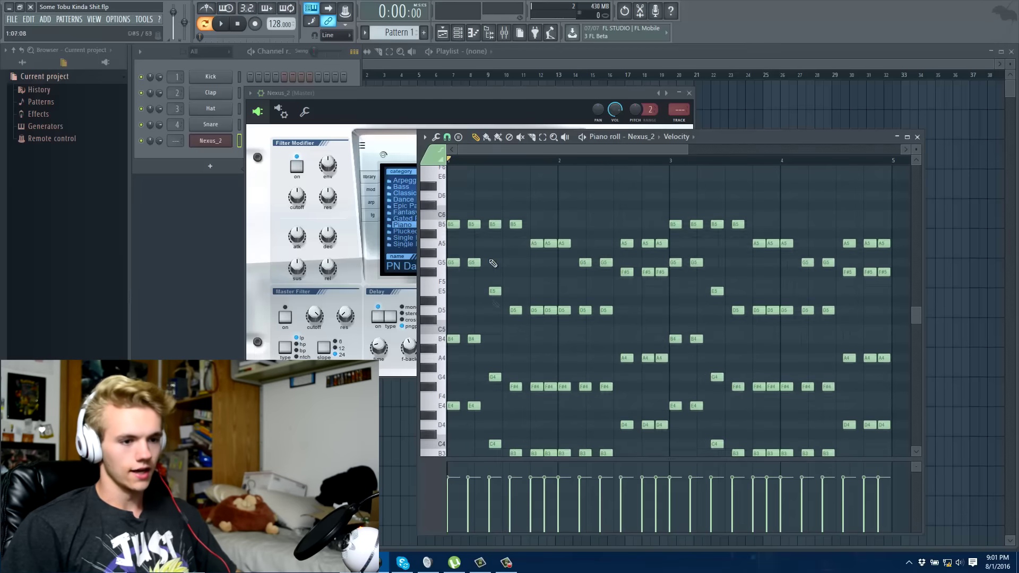
pyautogui.scroll(-2, 763, 341)
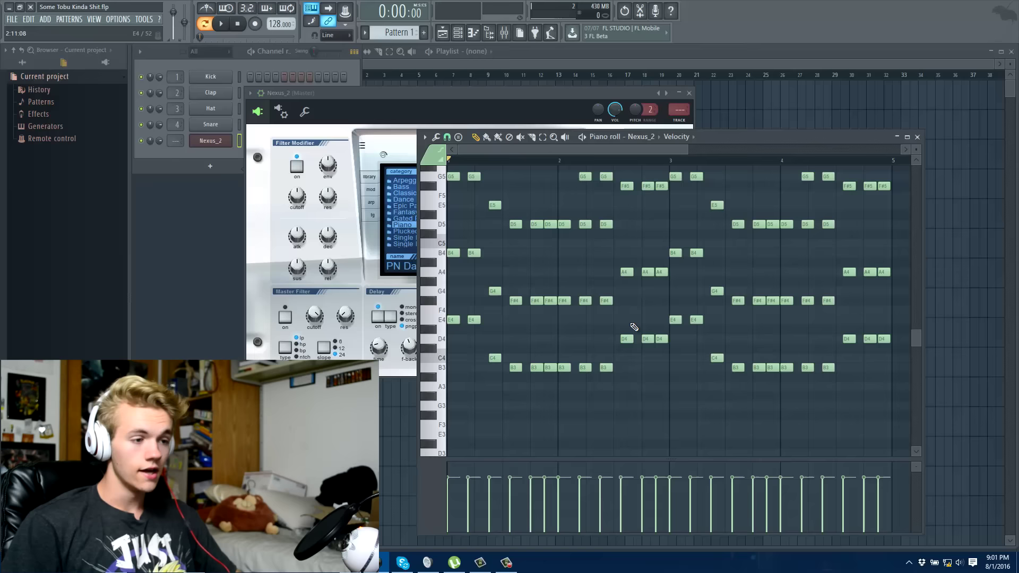
pyautogui.scroll(2, 634, 327)
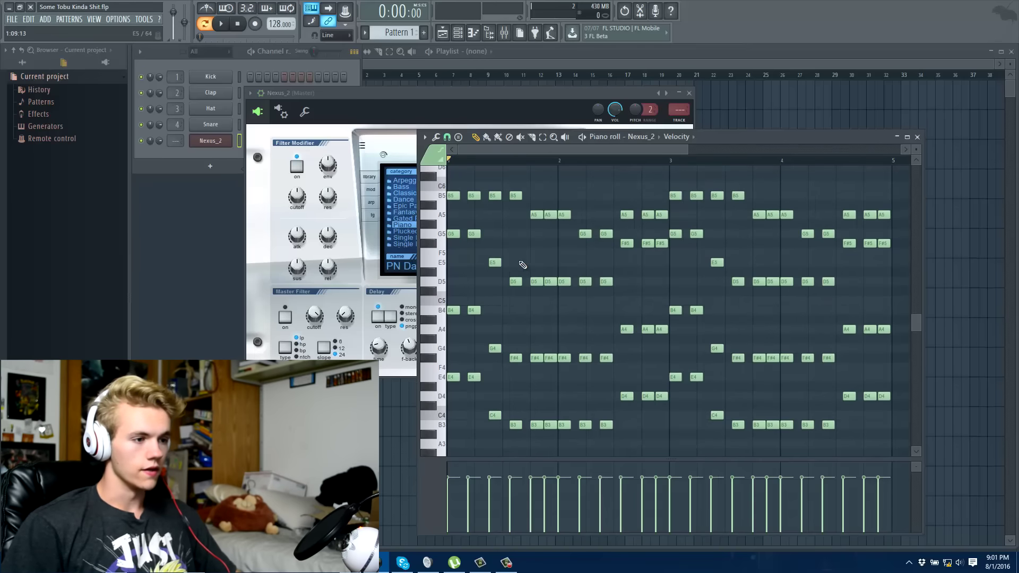
pyautogui.press('space')
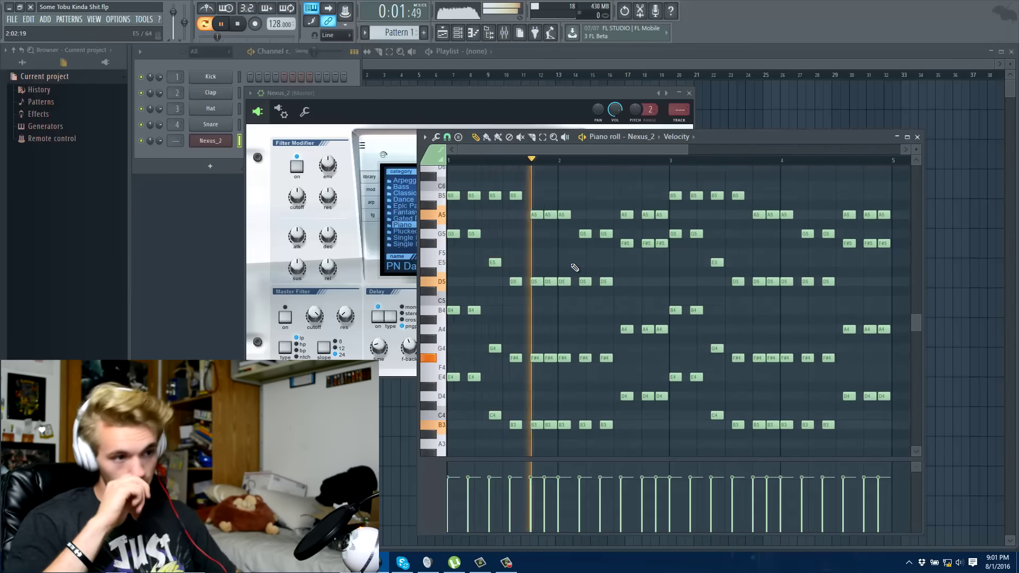
pyautogui.scroll(-2, 602, 180)
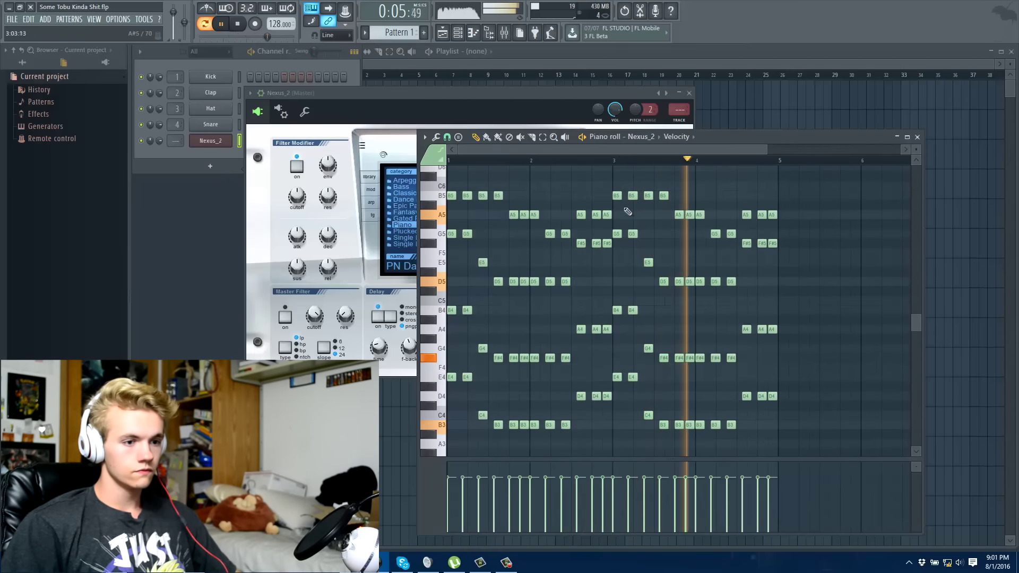
pyautogui.press('space')
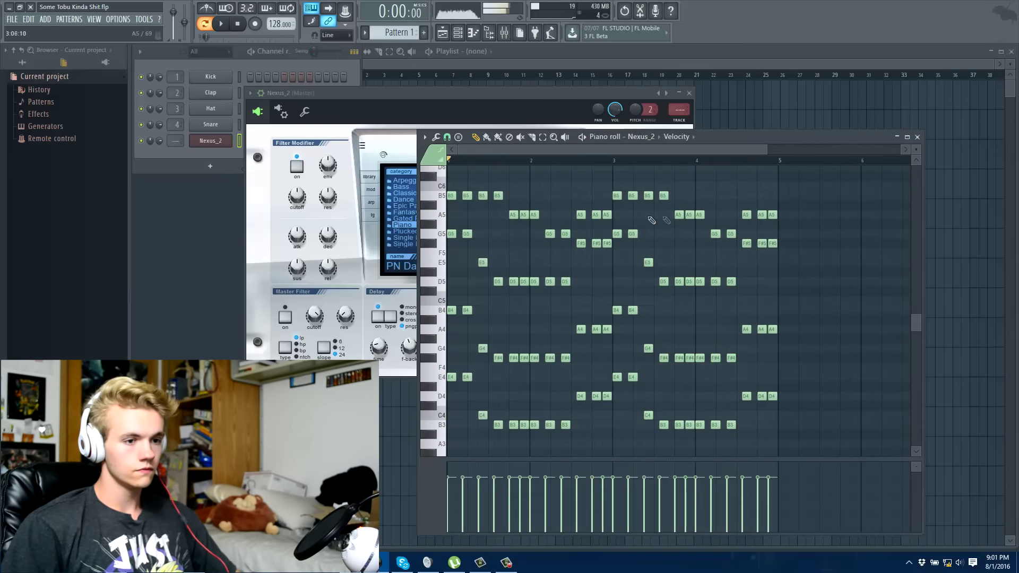
# Raise the A5 note near bar 4.75 to B5 and replay from bar 3
pyautogui.scroll(5, 659, 158)
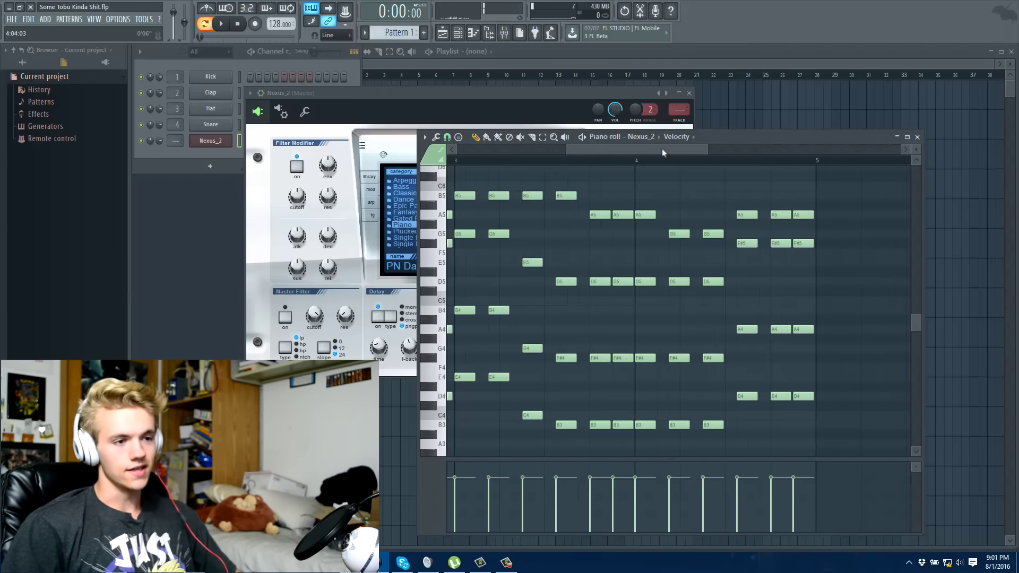
pyautogui.scroll(-3, 620, 168)
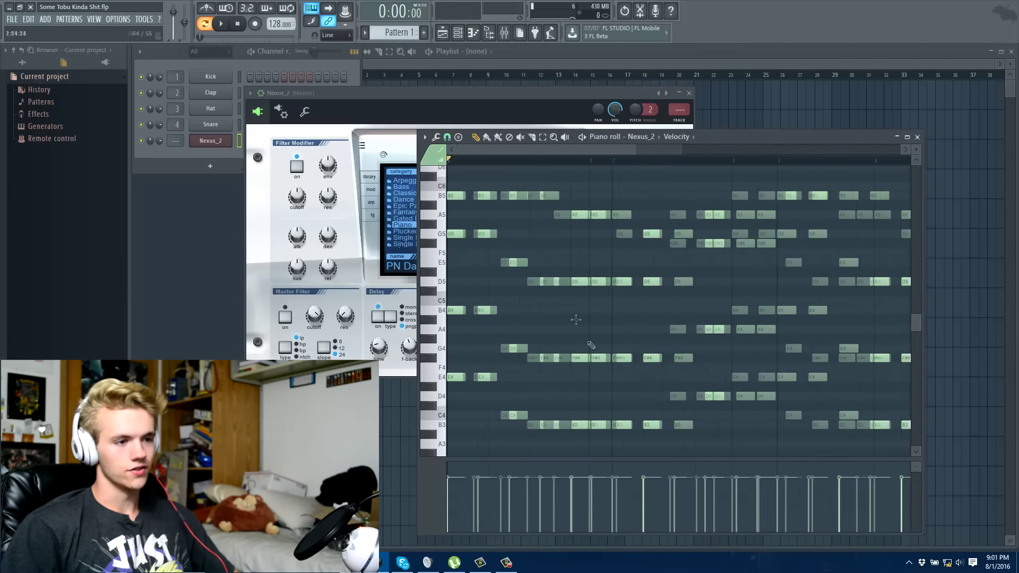
pyautogui.click(620, 169)
pyautogui.scroll(3, 644, 160)
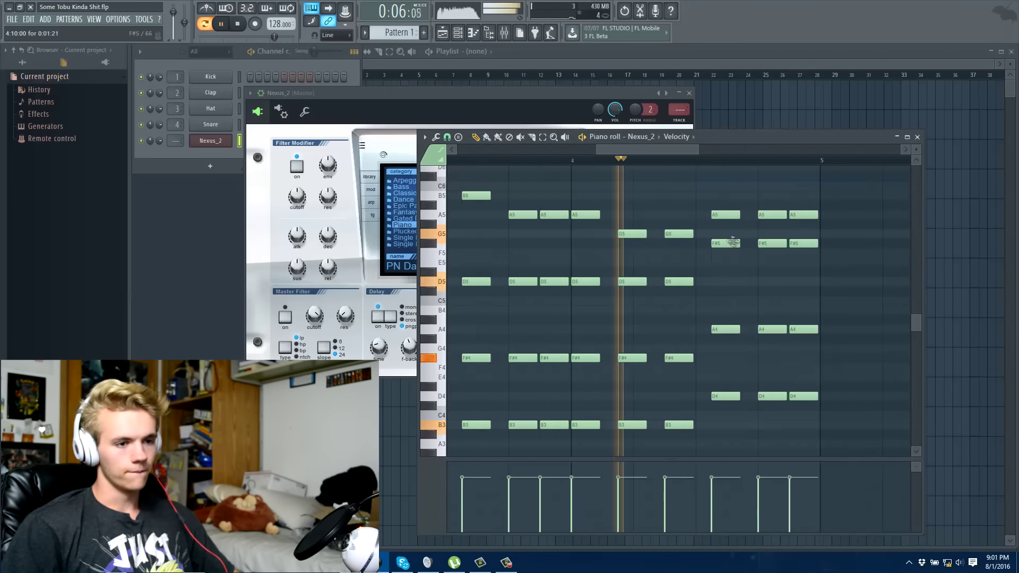
pyautogui.moveTo(770, 214); pyautogui.dragTo(770, 195)
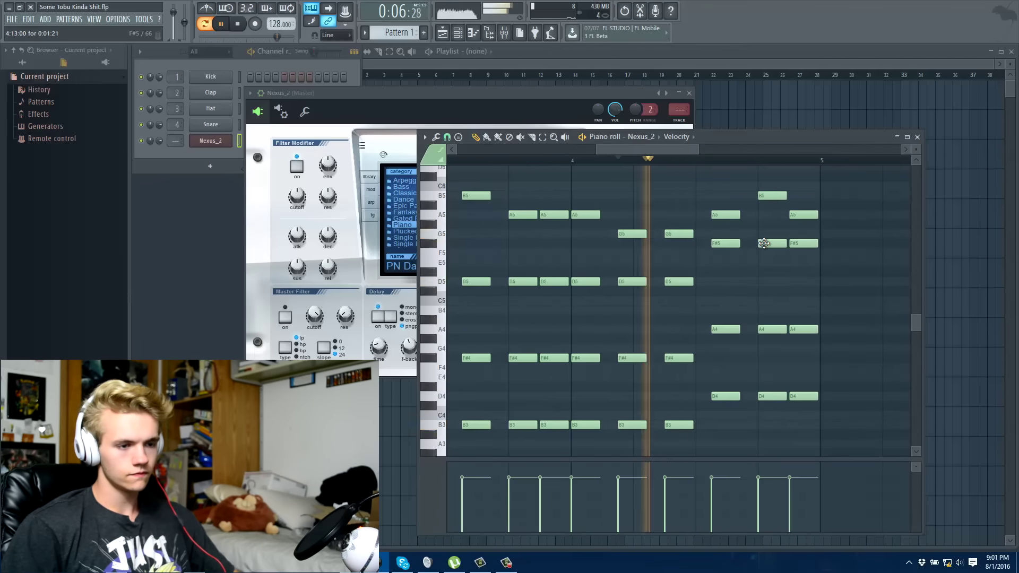
pyautogui.scroll(-3, 680, 160)
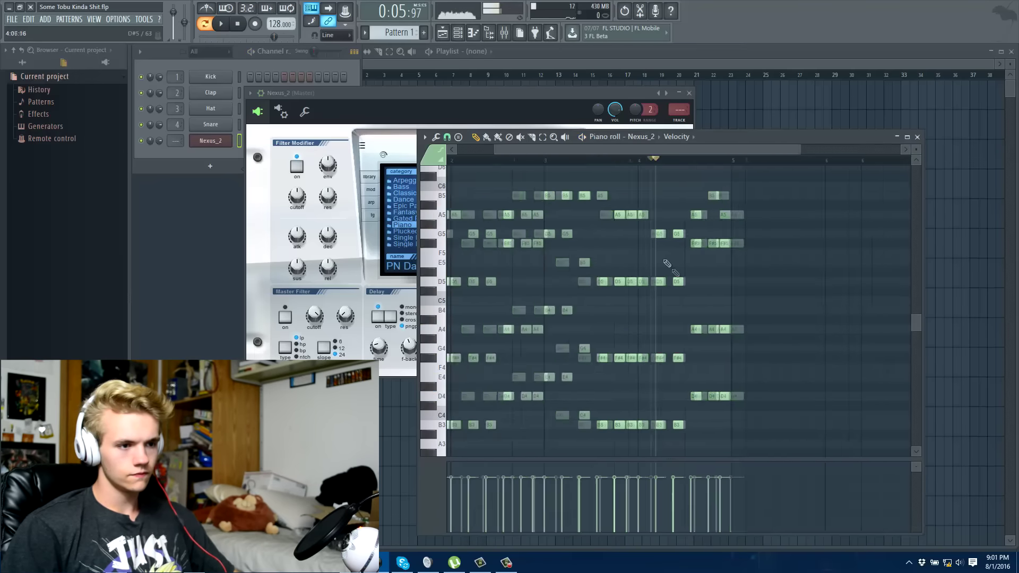
pyautogui.click(590, 160)
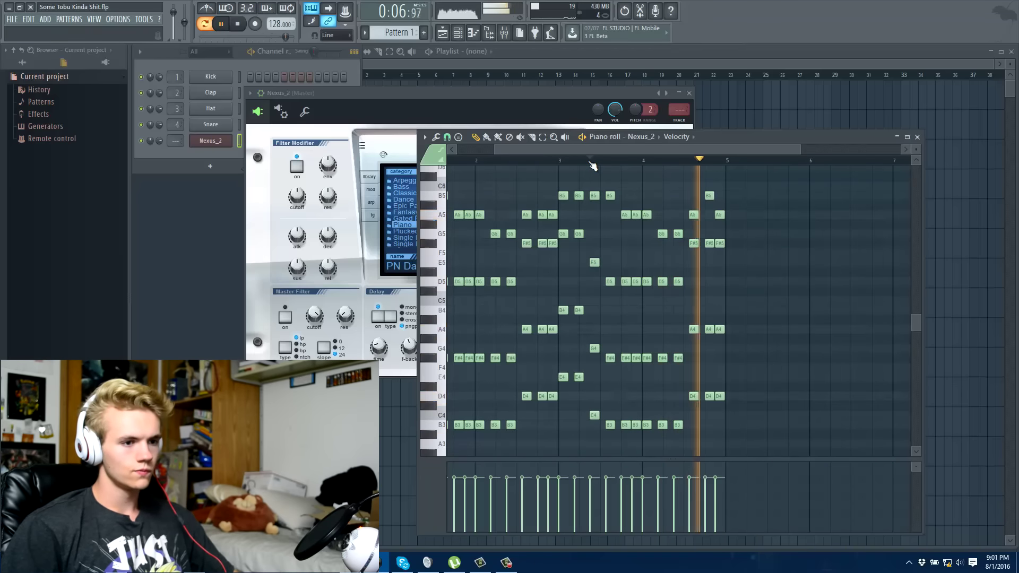
pyautogui.press('space')
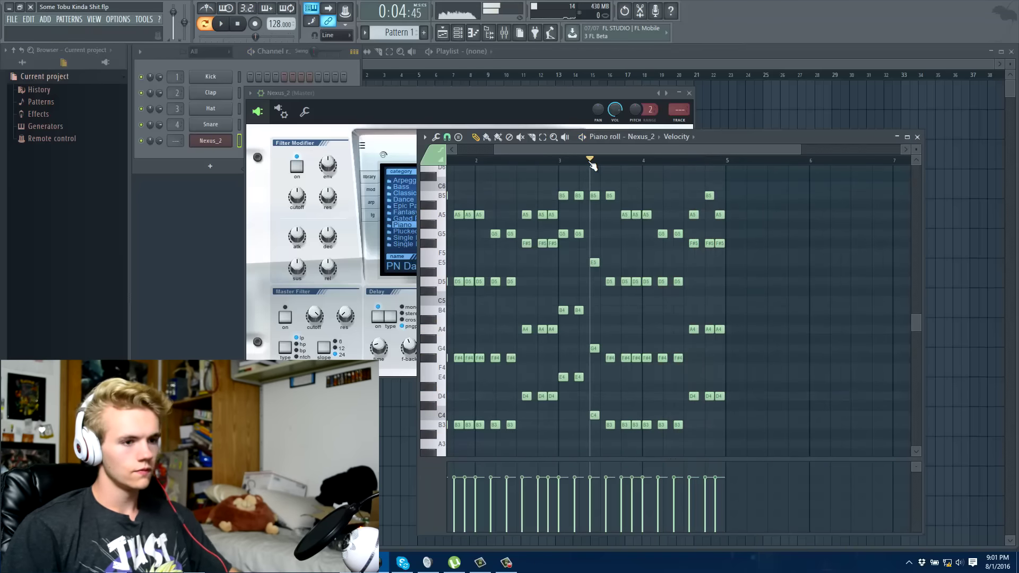
# Close the Nexus_2 piano roll and instrument window, bringing the Channel Rack forward
pyautogui.click(917, 137)
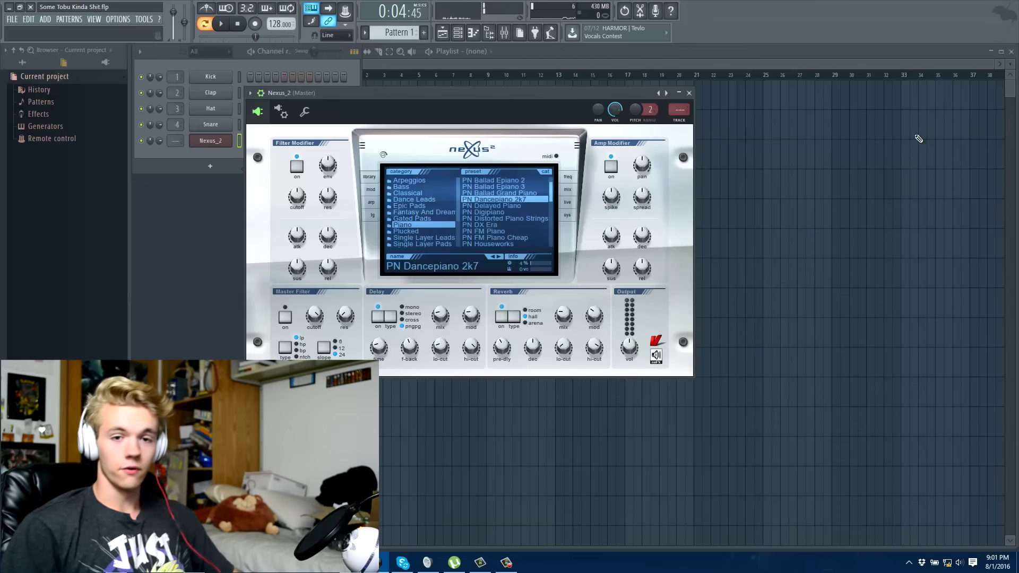
pyautogui.click(226, 153)
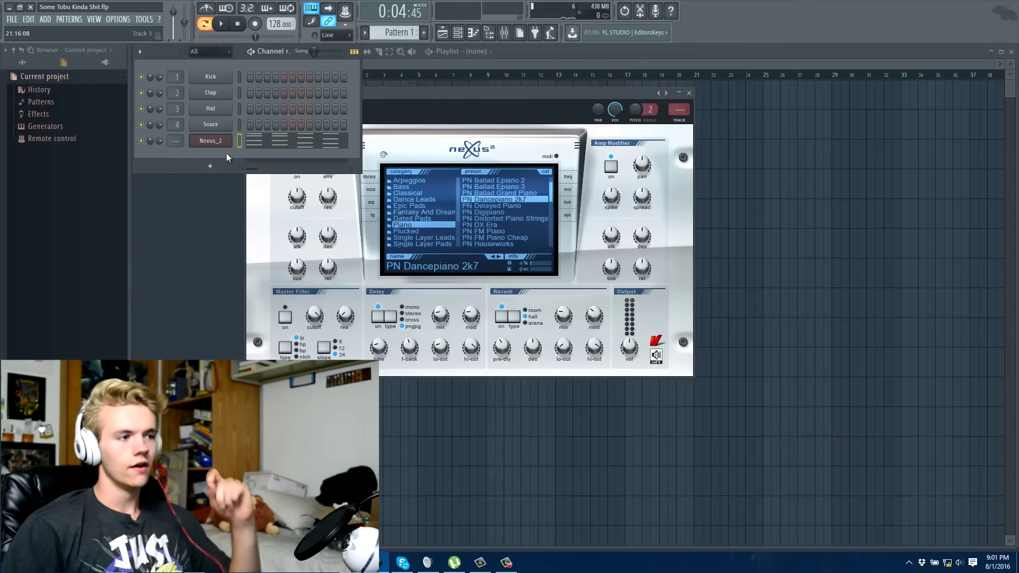
pyautogui.click(691, 94)
# Place the pattern clip at the start of Track 1 in the playlist
pyautogui.click(523, 125)
pyautogui.moveTo(523, 124); pyautogui.dragTo(375, 96)
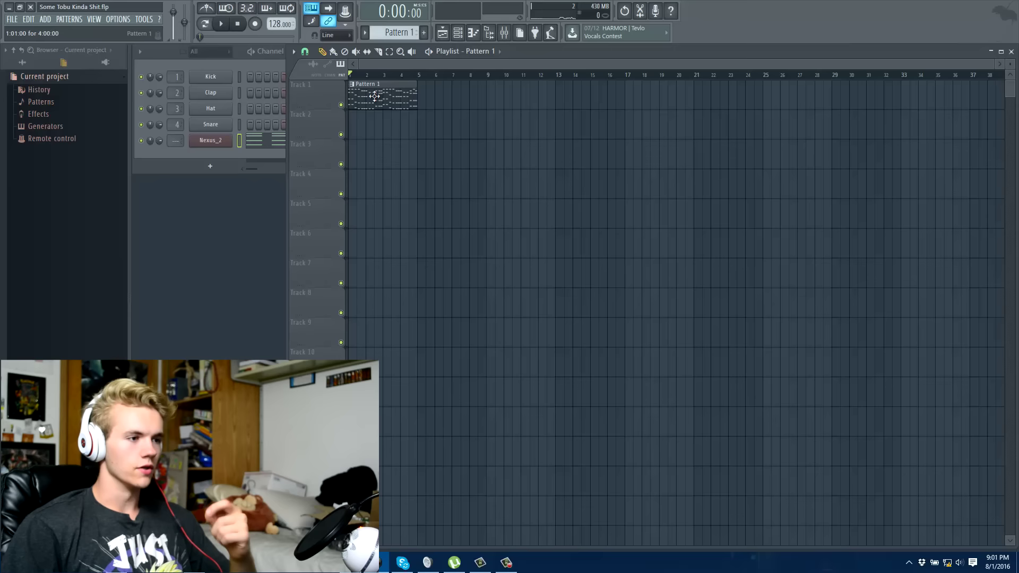
pyautogui.click(205, 158)
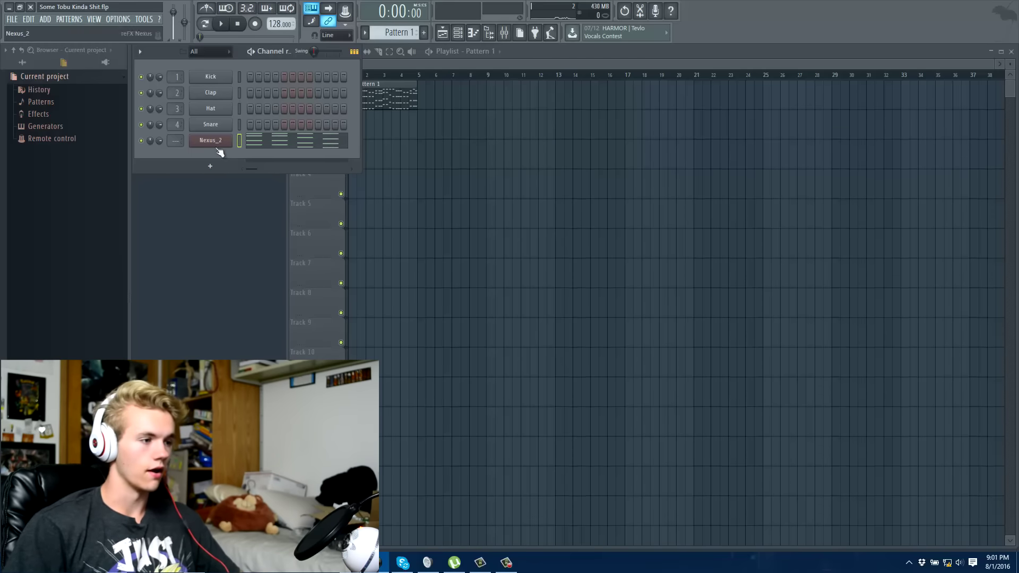
# Add a Sylenth1 channel to the Channel Rack
pyautogui.click(210, 166)
pyautogui.click(230, 153)
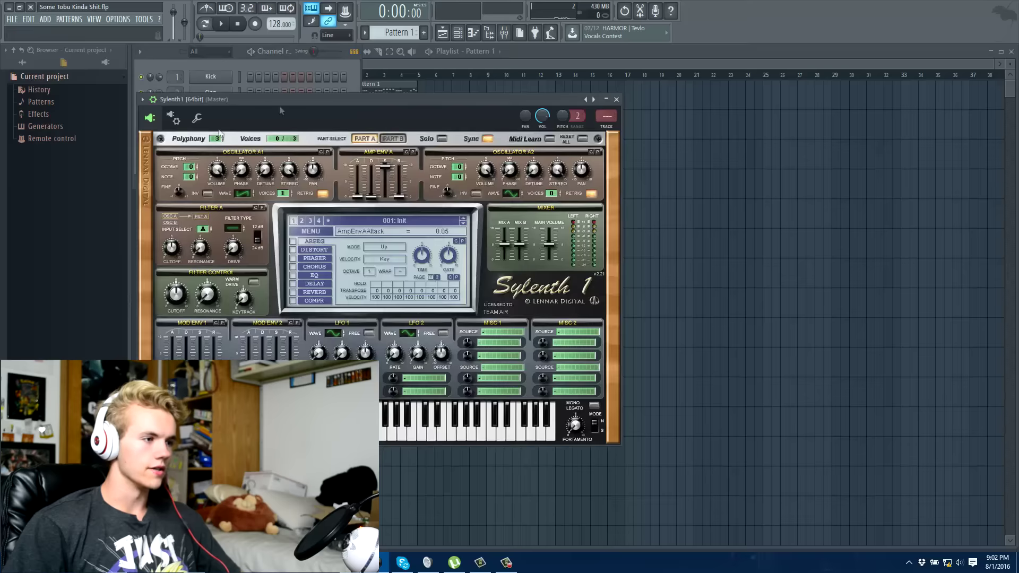
pyautogui.click(158, 154)
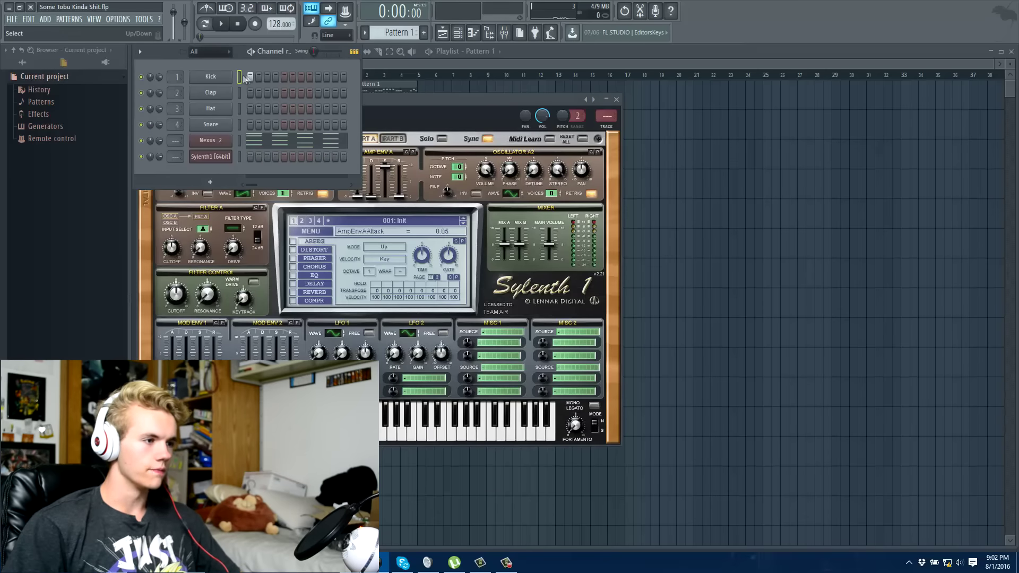
# Select and copy all of Nexus_2's melody notes in its piano roll
pyautogui.click(280, 139)
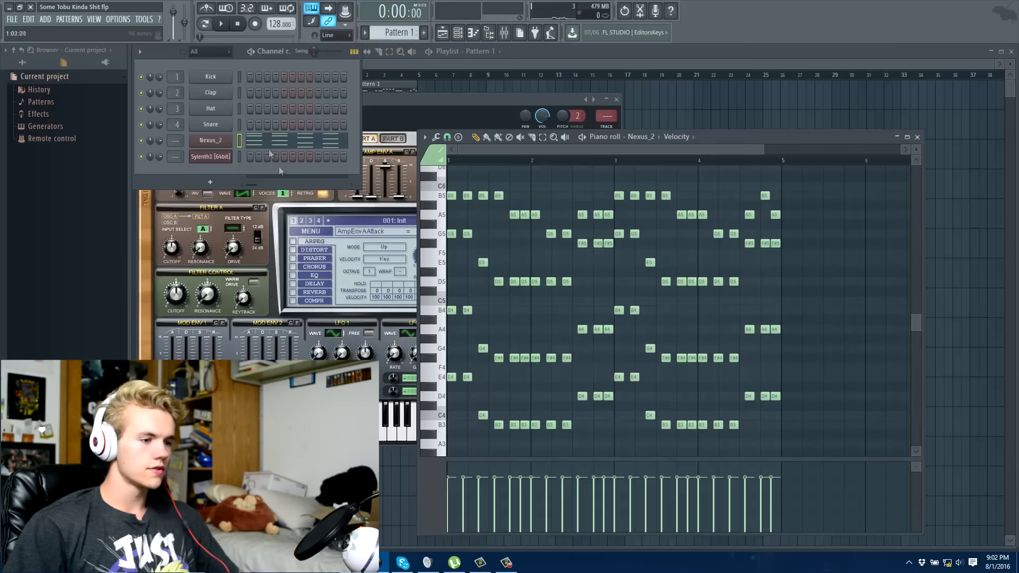
pyautogui.hotkey('ctrl', 'a')
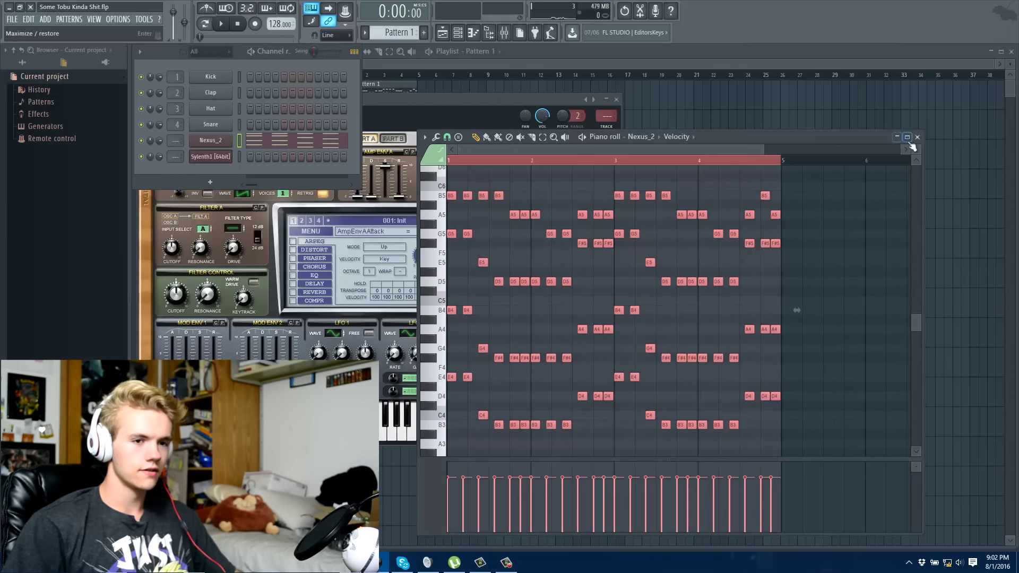
pyautogui.click(917, 137)
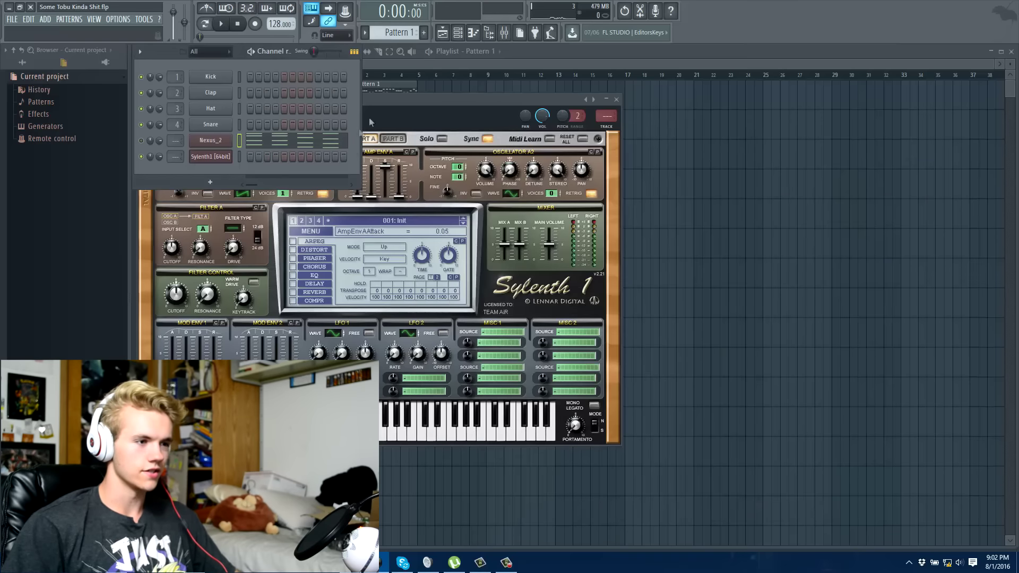
# Switch the Browser to All and open Sylenth1's wrapper settings
pyautogui.click(394, 97)
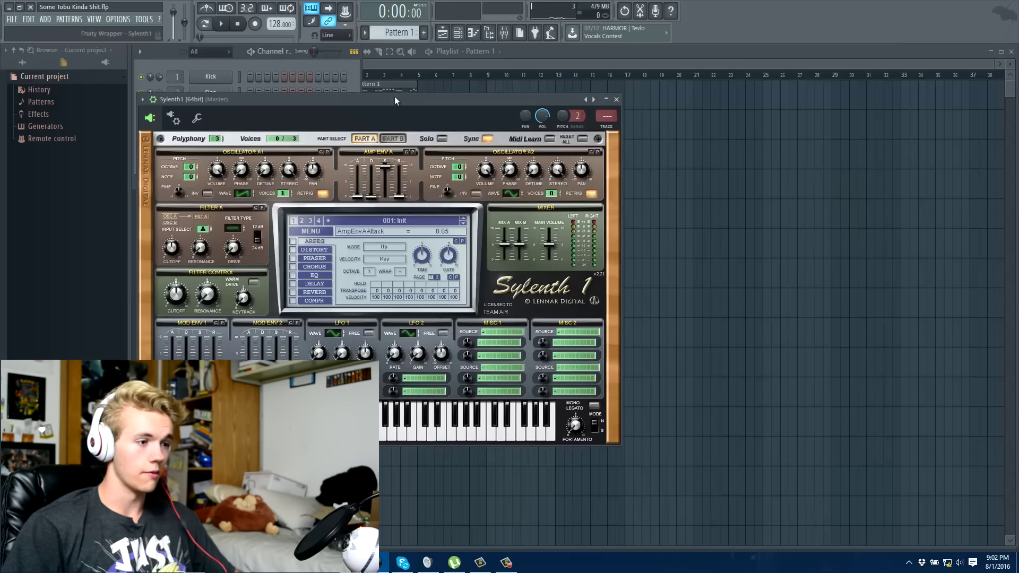
pyautogui.click(31, 66)
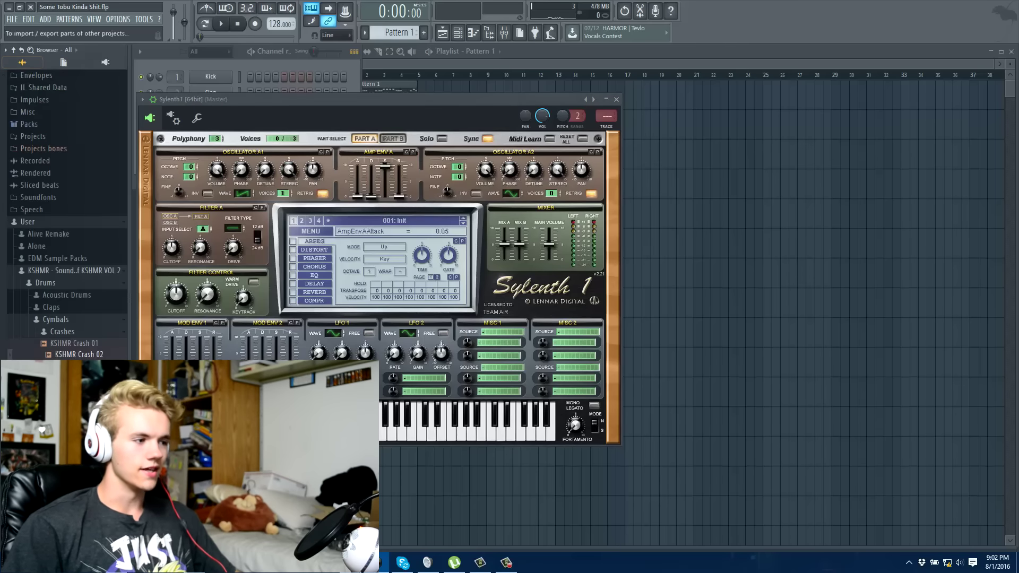
pyautogui.scroll(-5, 89, 283)
pyautogui.scroll(7, 90, 290)
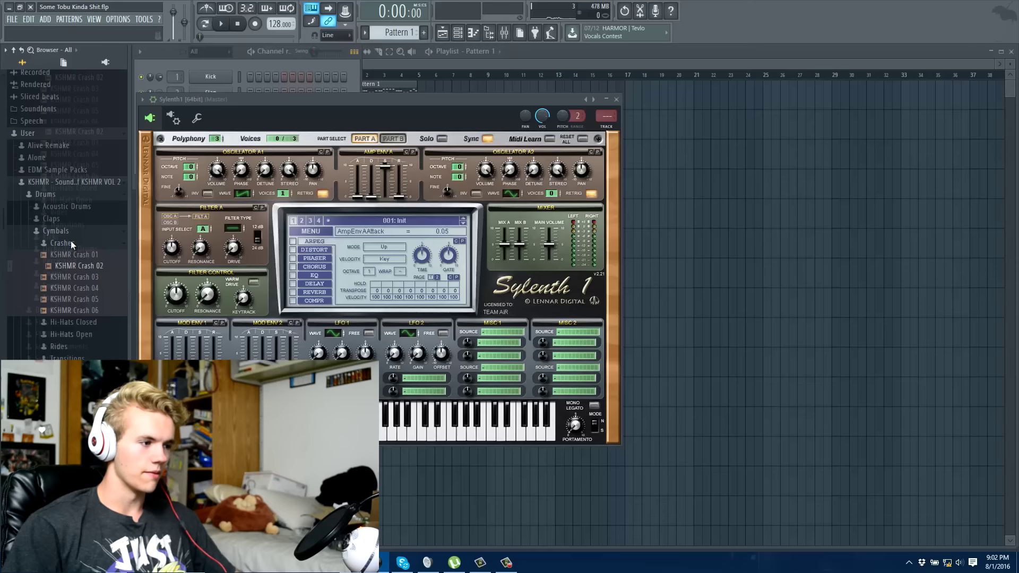
pyautogui.scroll(-4, 73, 247)
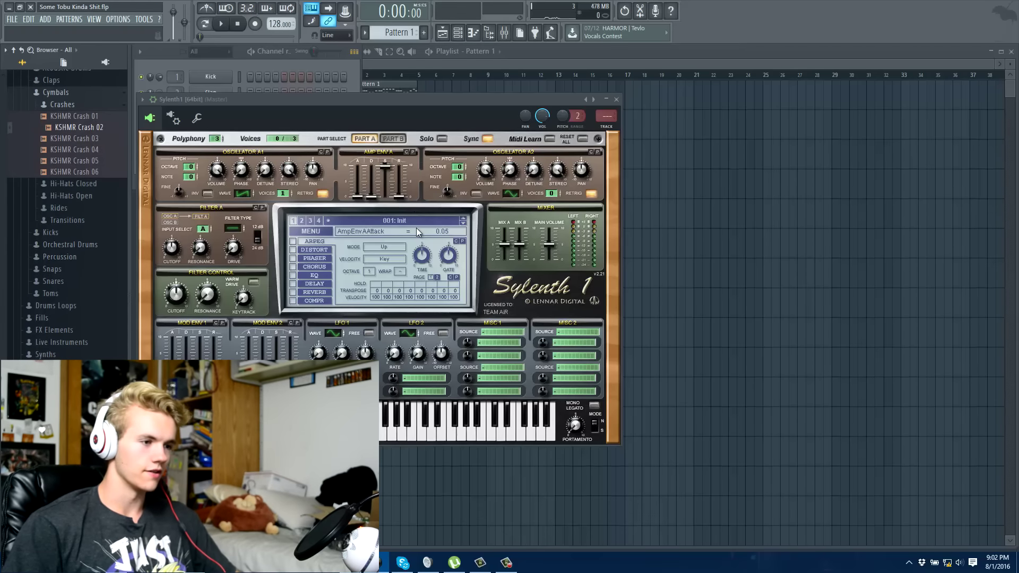
pyautogui.click(178, 122)
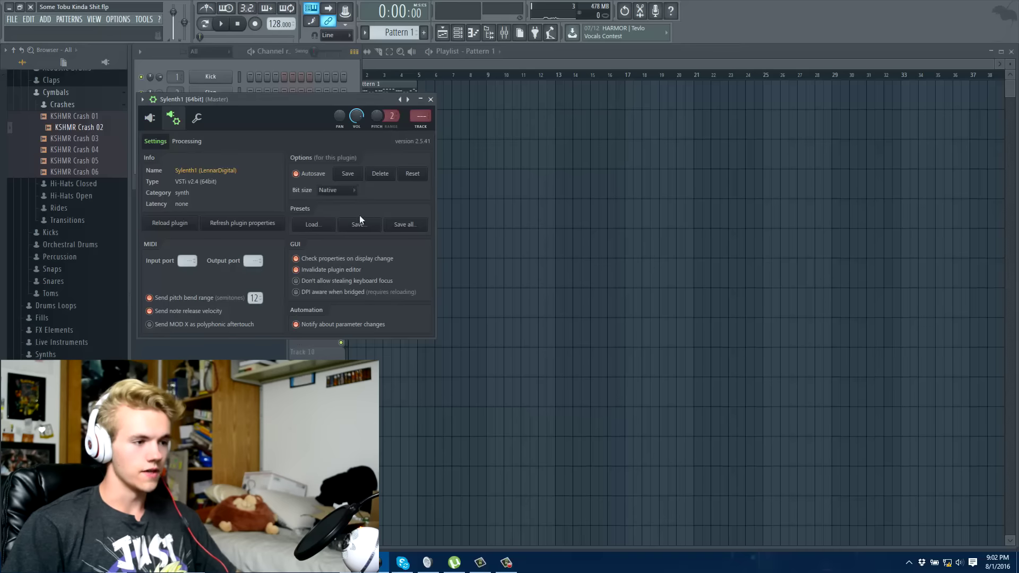
# Load the 001: VANDALISM_LD_Adventure preset into Sylenth1
pyautogui.click(328, 223)
pyautogui.click(393, 204)
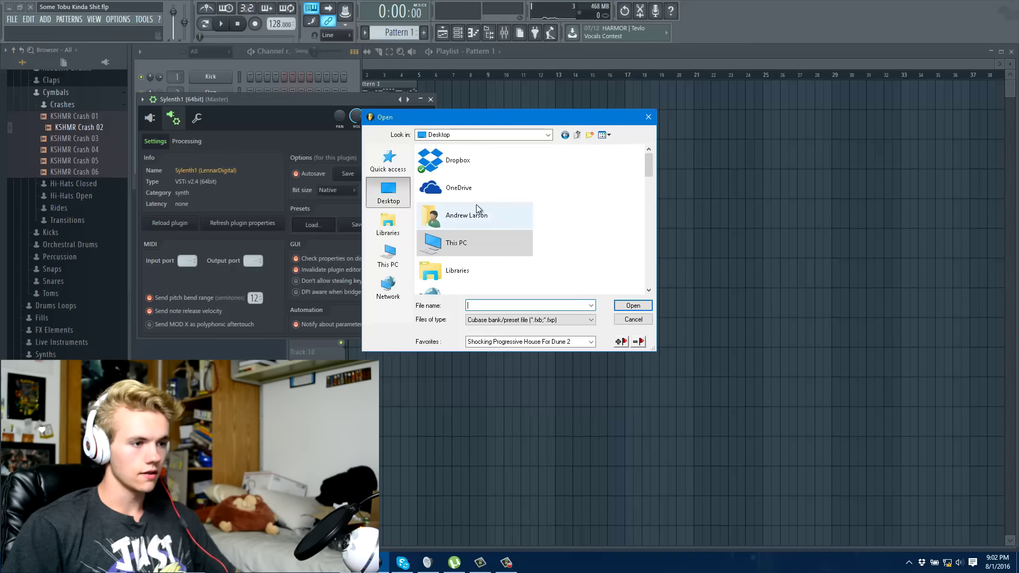
pyautogui.scroll(-5, 511, 217)
pyautogui.press('Escape')
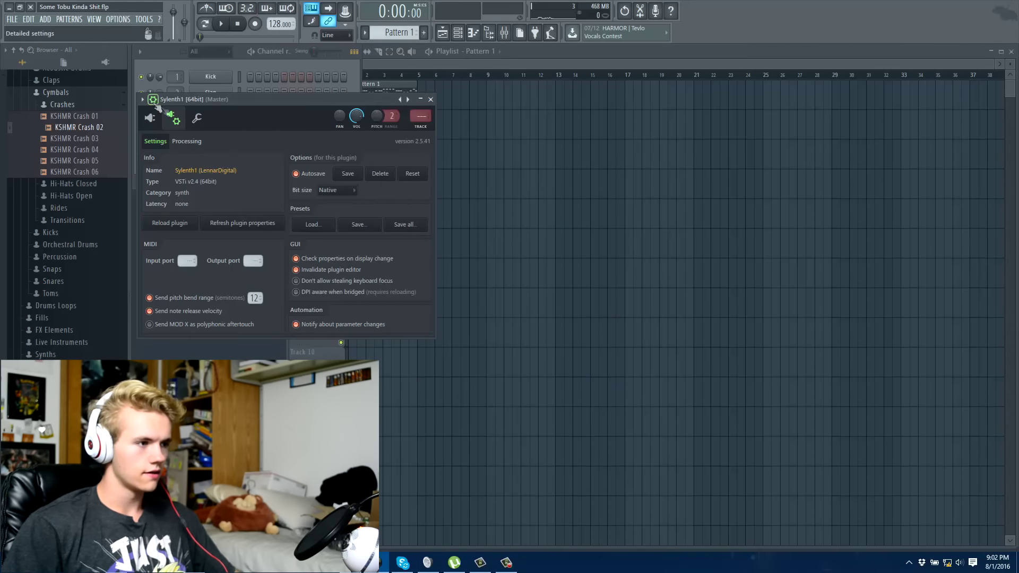
pyautogui.click(173, 118)
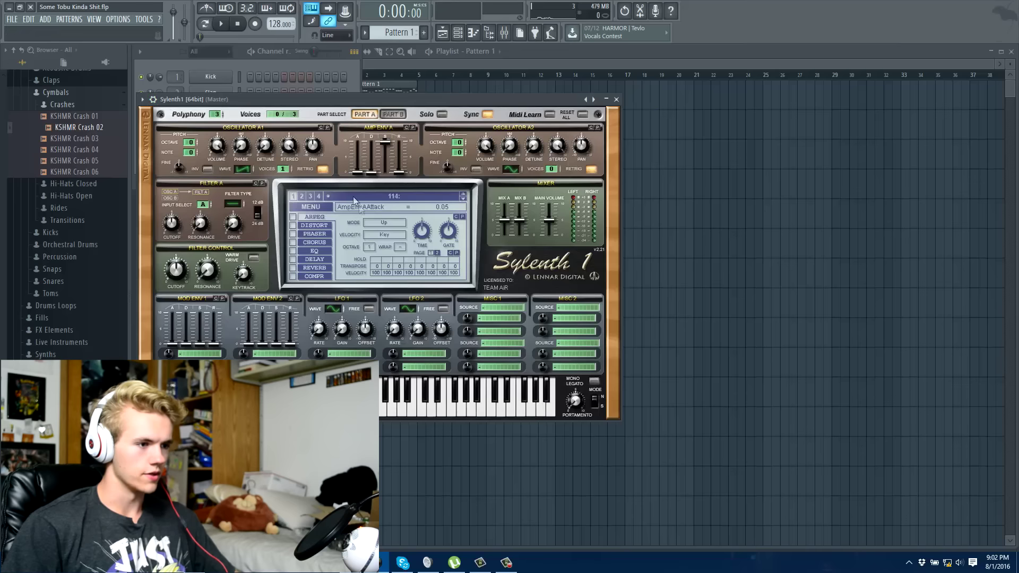
pyautogui.click(408, 195)
pyautogui.click(392, 197)
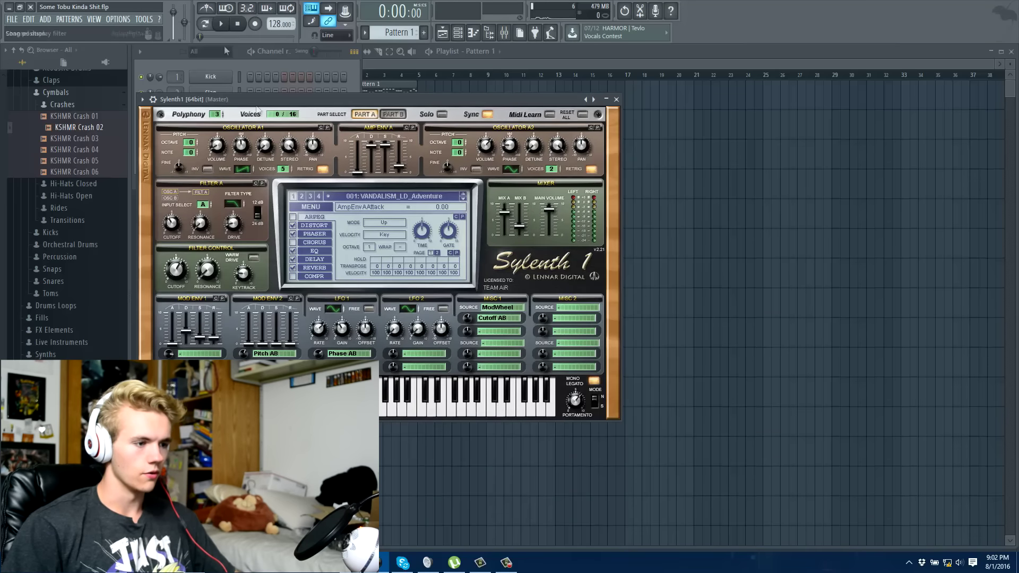
# Paste the copied Nexus_2 melody into Sylenth1's piano roll
pyautogui.click(473, 32)
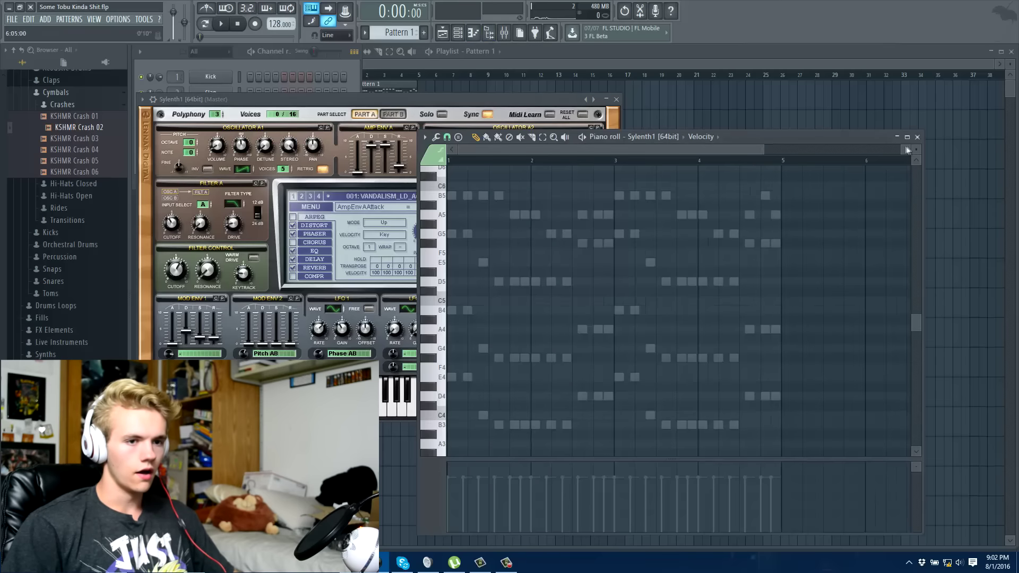
pyautogui.click(917, 137)
pyautogui.click(255, 67)
pyautogui.click(294, 143)
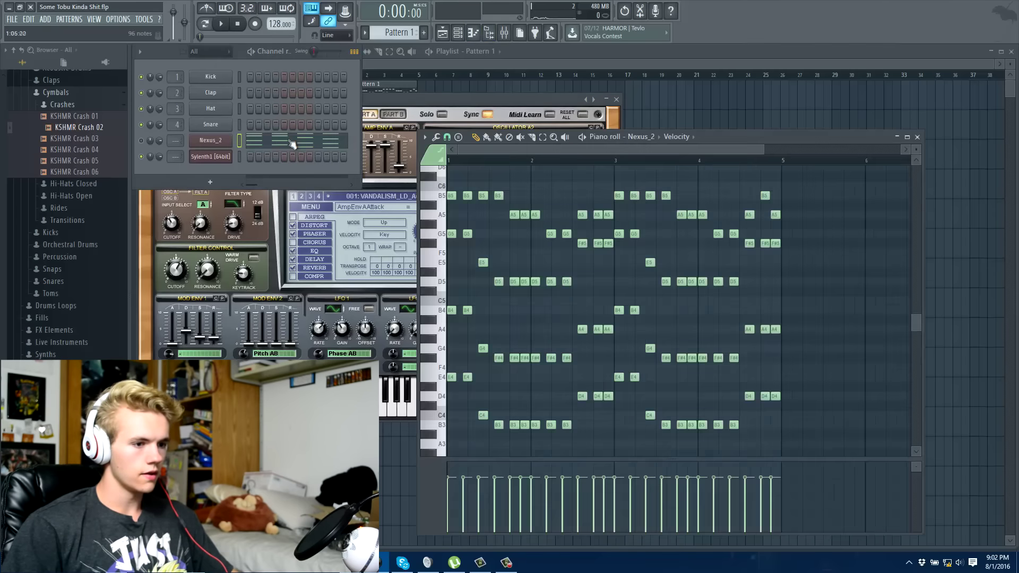
pyautogui.click(917, 137)
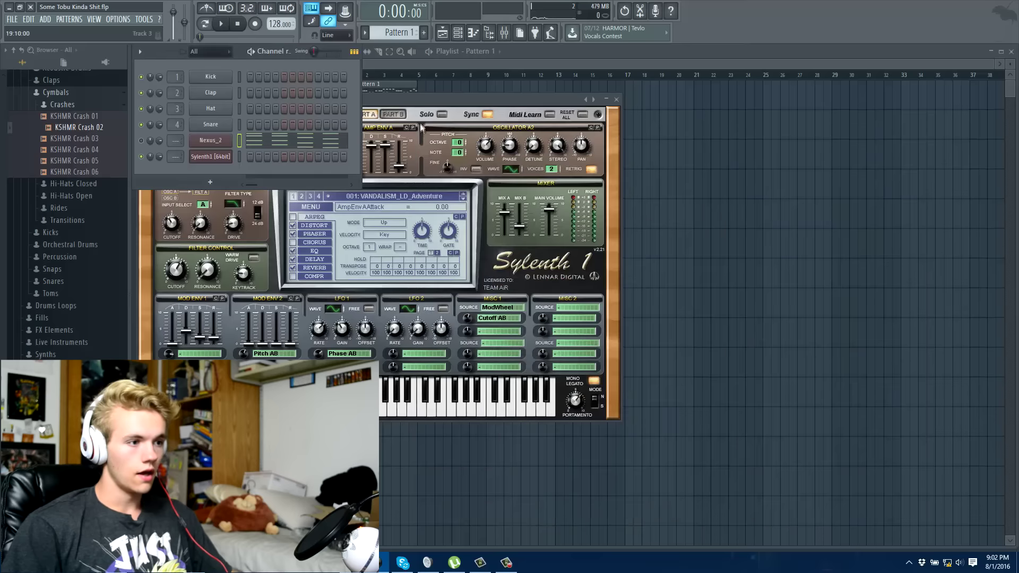
pyautogui.click(432, 102)
pyautogui.click(473, 33)
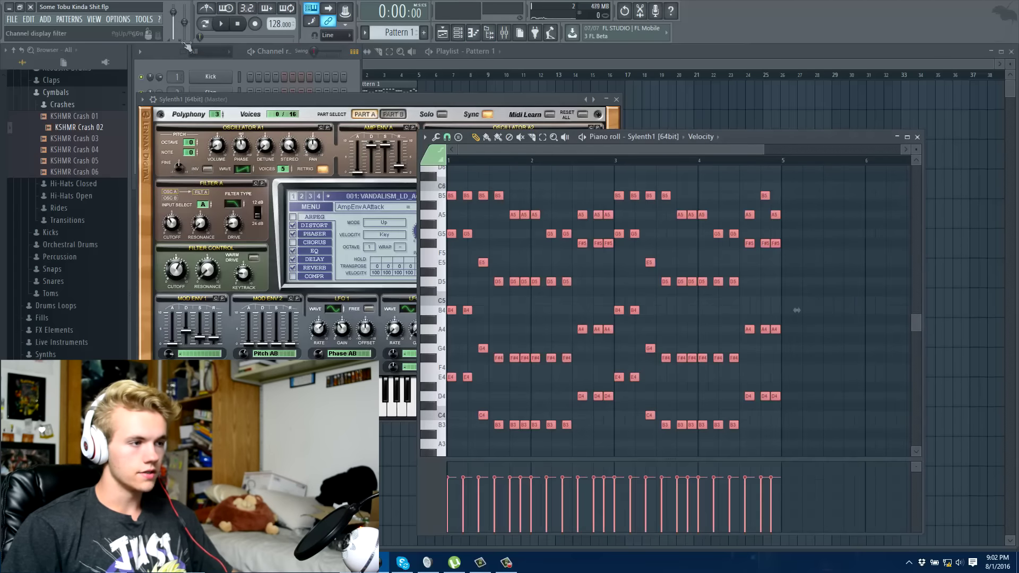
# Switch to Song mode and change Sylenth1 to the 004: VANDALISM_LD_Cyanide preset
pyautogui.click(205, 23)
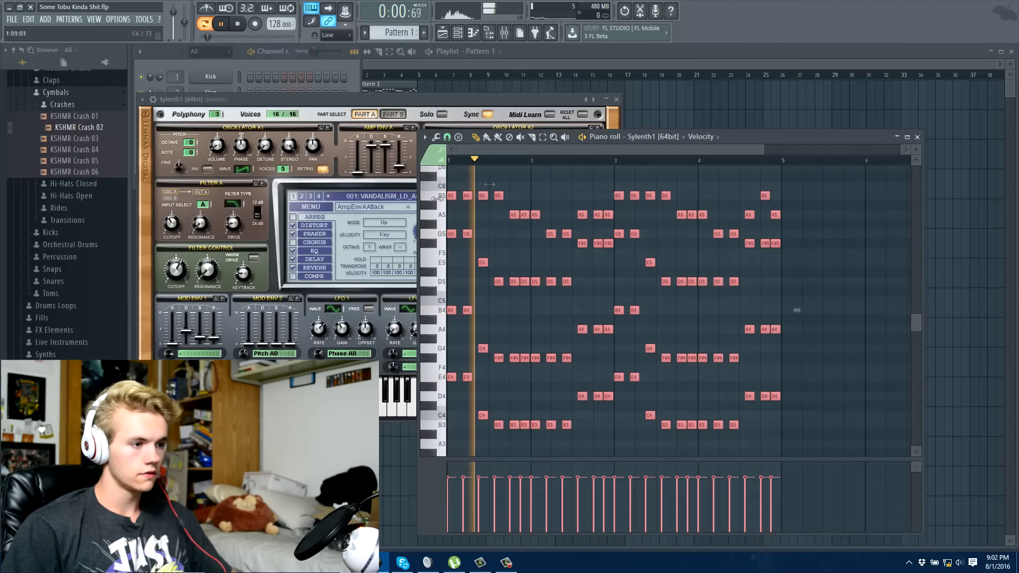
pyautogui.click(389, 103)
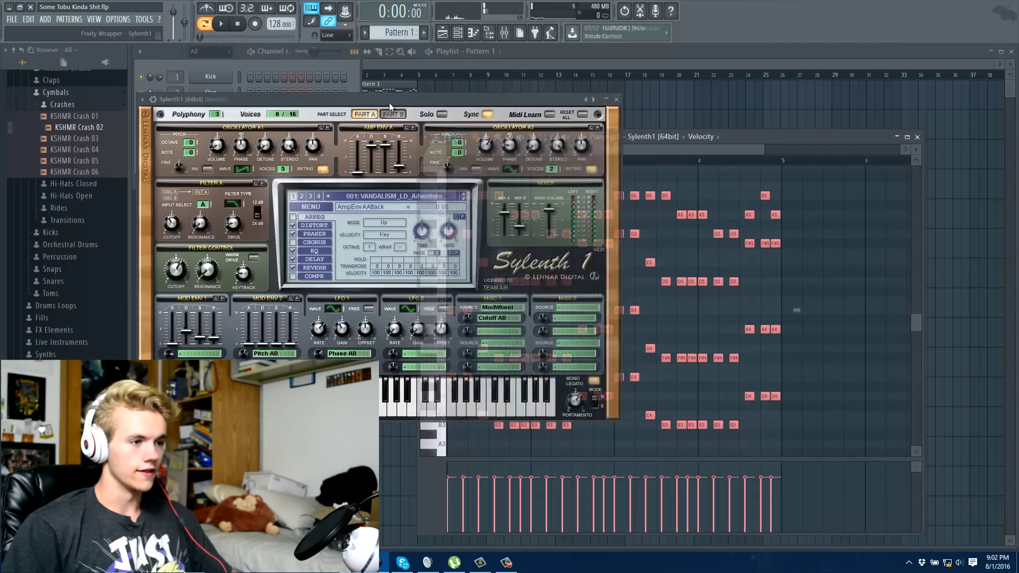
pyautogui.click(463, 199)
pyautogui.click(463, 199)
pyautogui.click(464, 199)
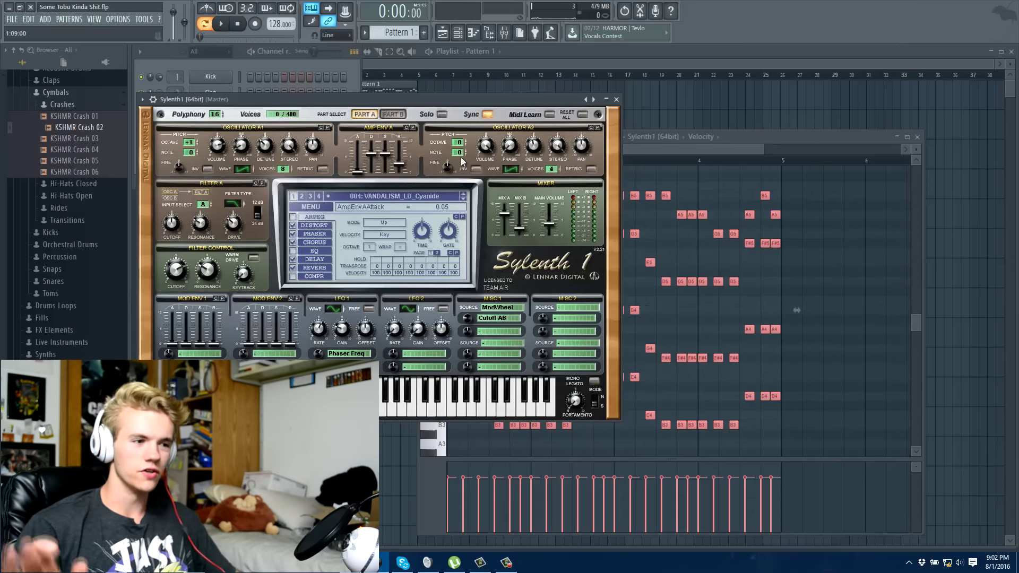
pyautogui.click(617, 99)
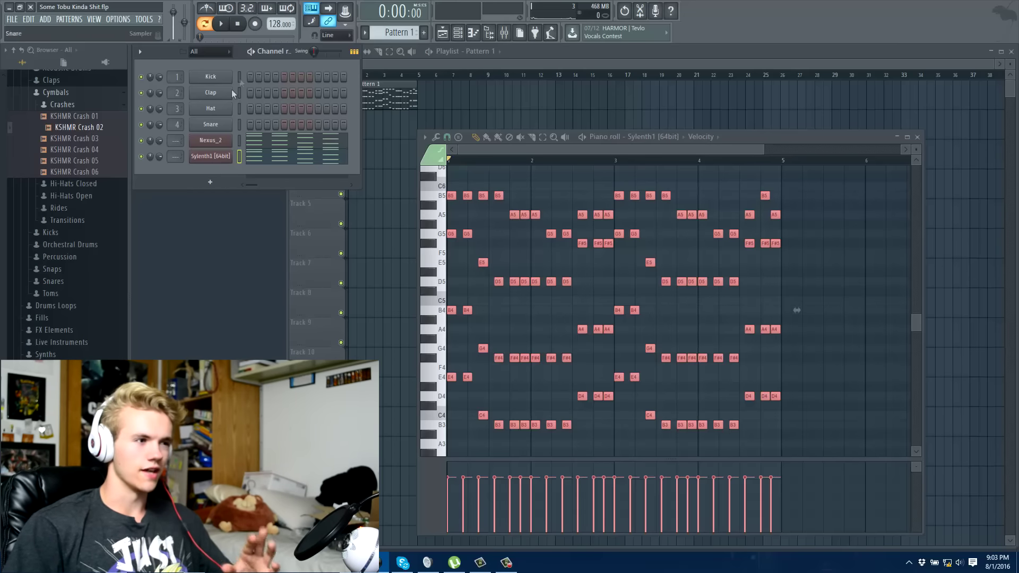
# Play the song, then mute Nexus_2 and play it again
pyautogui.click(222, 25)
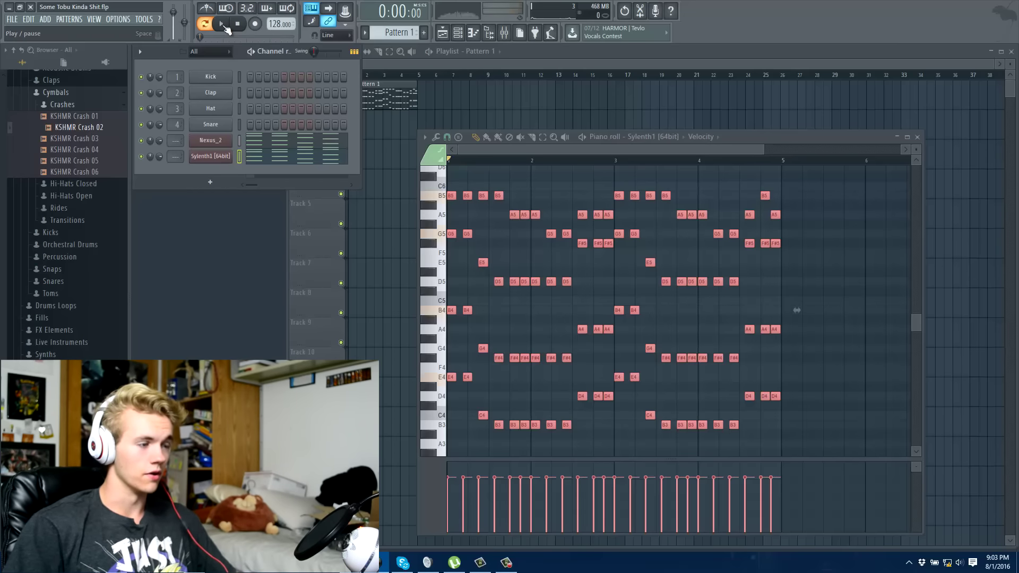
pyautogui.click(238, 26)
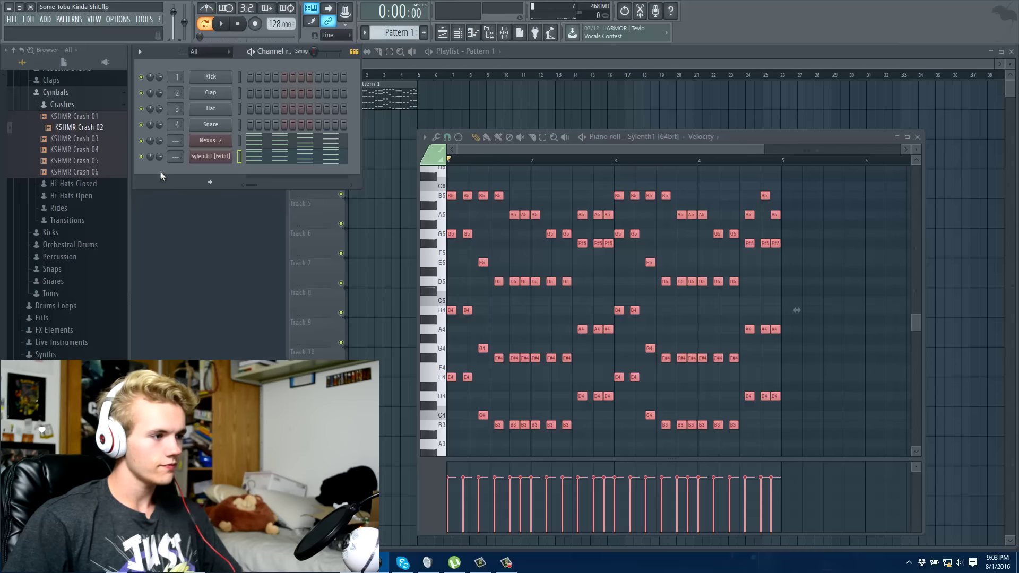
pyautogui.click(141, 140)
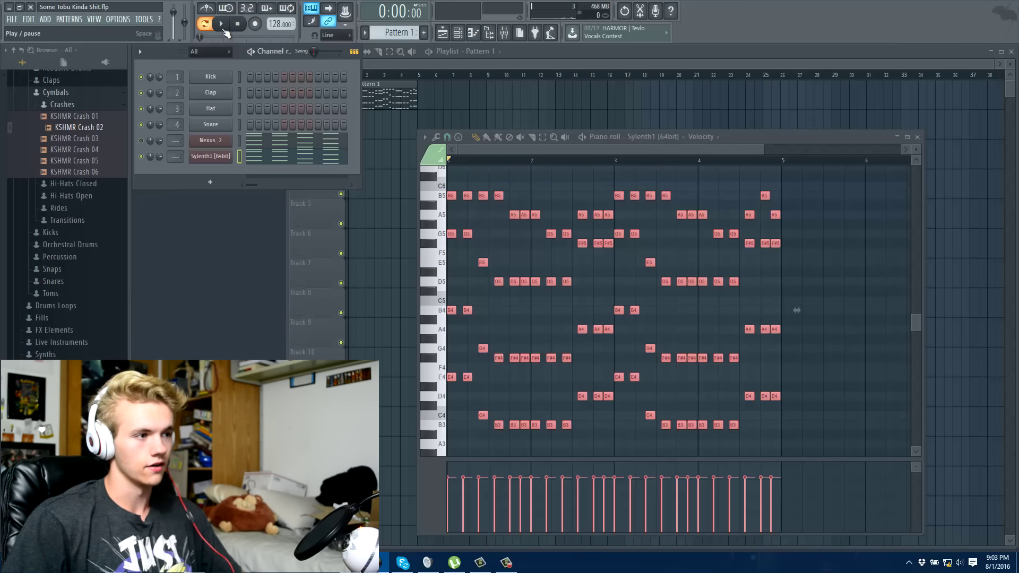
pyautogui.click(223, 29)
pyautogui.press('space')
# Add a second Sylenth1 channel and load a preset file from the Desktop FL Stuff folder
pyautogui.click(210, 182)
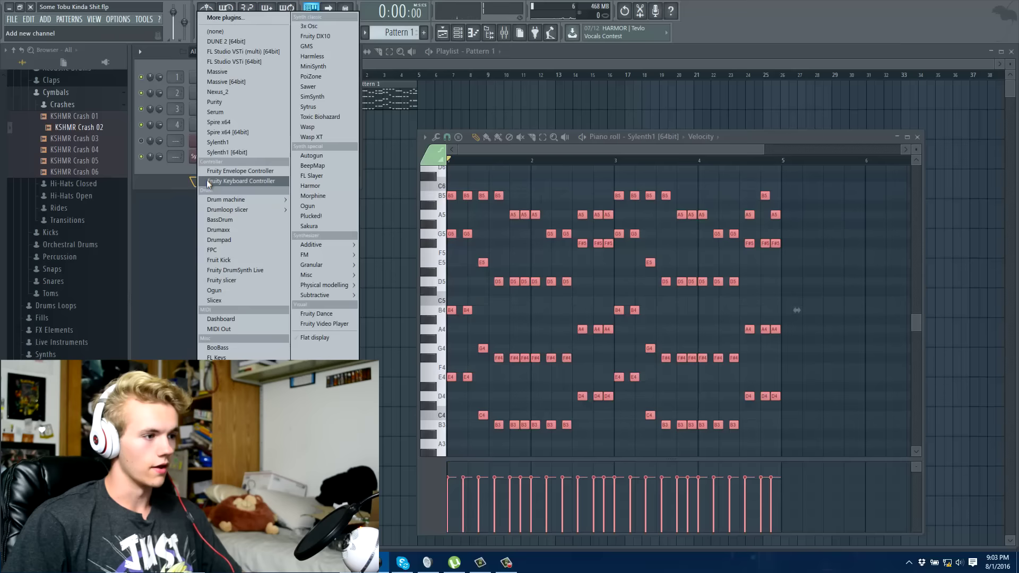
pyautogui.click(218, 143)
pyautogui.click(186, 131)
pyautogui.click(327, 238)
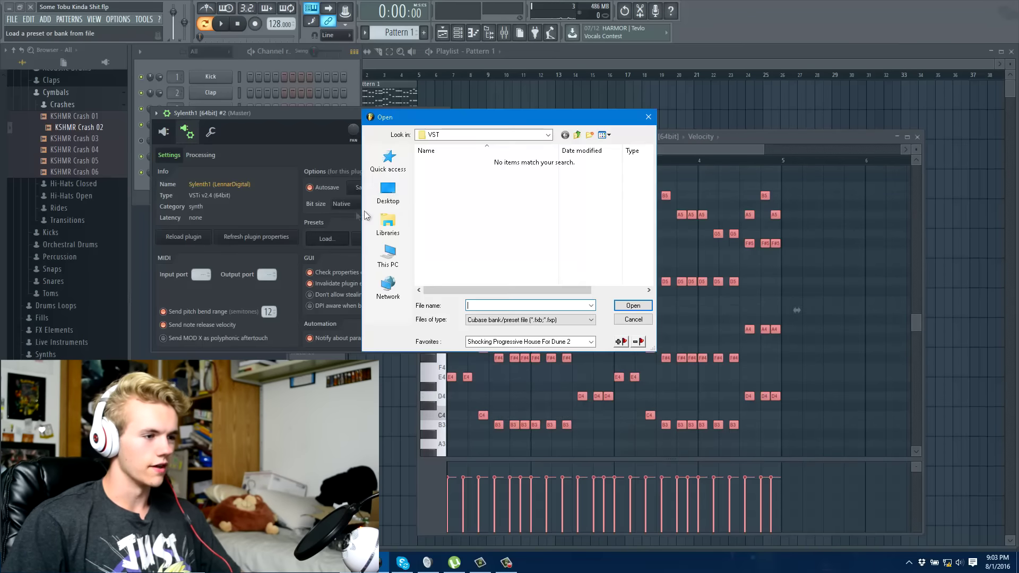
pyautogui.click(389, 192)
pyautogui.scroll(-10, 494, 203)
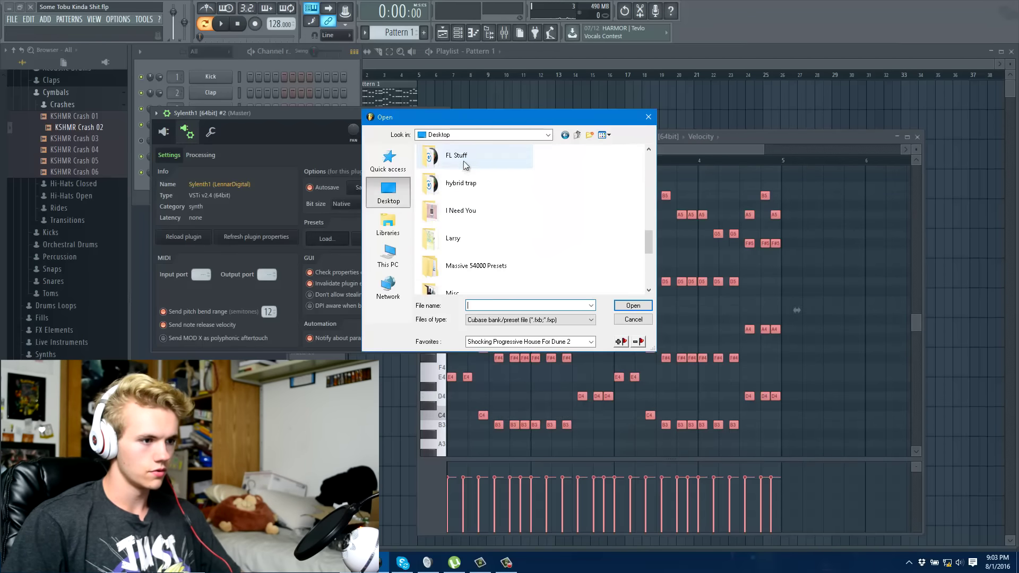
pyautogui.doubleClick(465, 166)
pyautogui.doubleClick(504, 195)
pyautogui.doubleClick(482, 275)
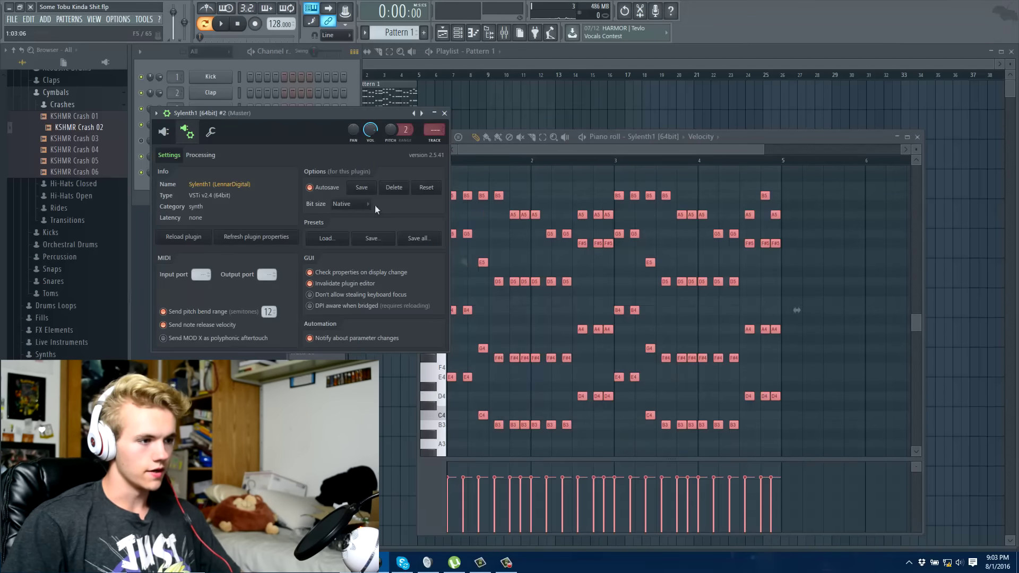
# Pick 034: VANDALISM_LD_Prayer from the Sylenth1 #2 preset list
pyautogui.click(164, 132)
pyautogui.click(410, 208)
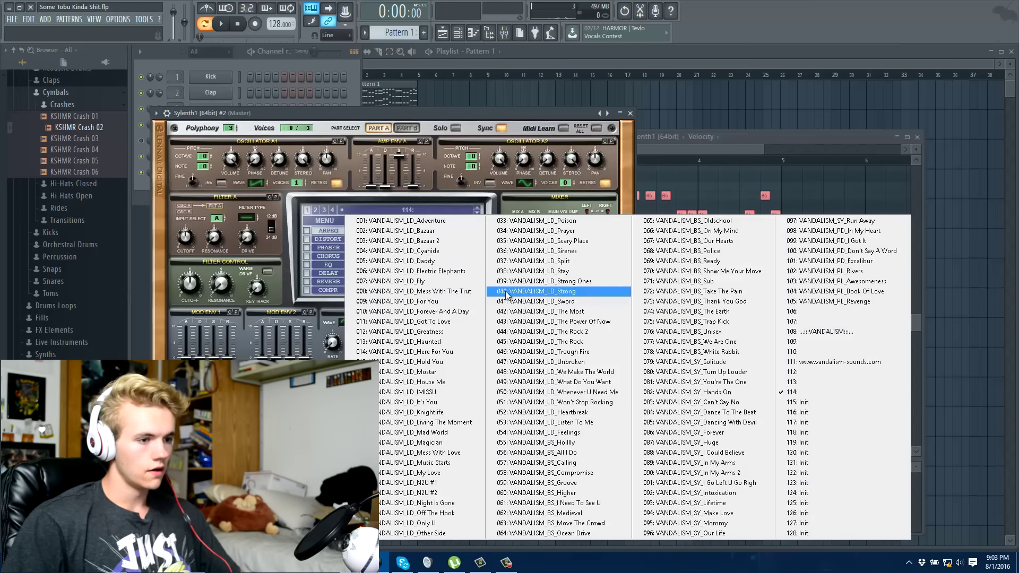
pyautogui.click(533, 231)
pyautogui.click(145, 160)
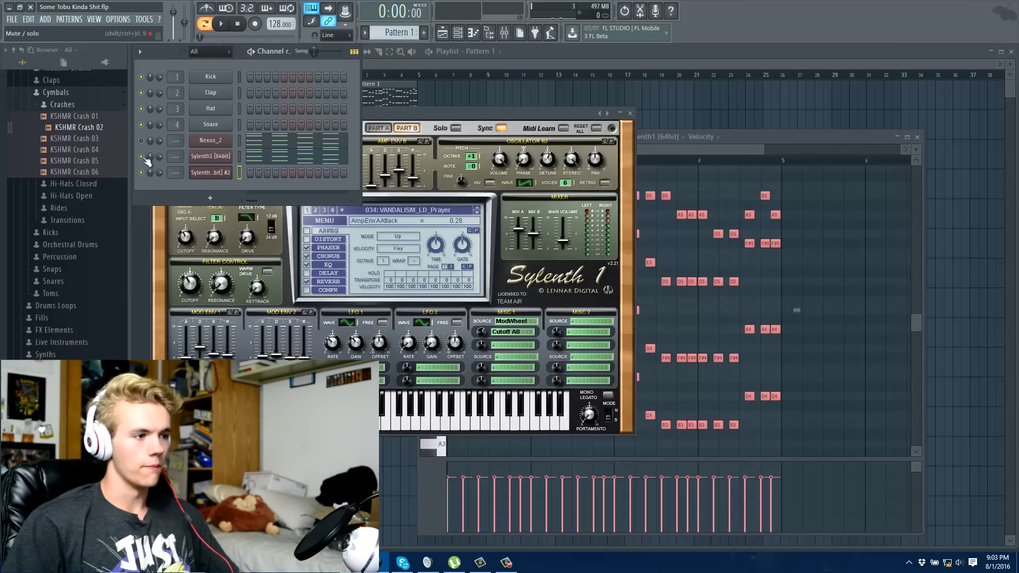
# Play the melody and check the second Sylenth1's notes before auditioning presets
pyautogui.press('space')
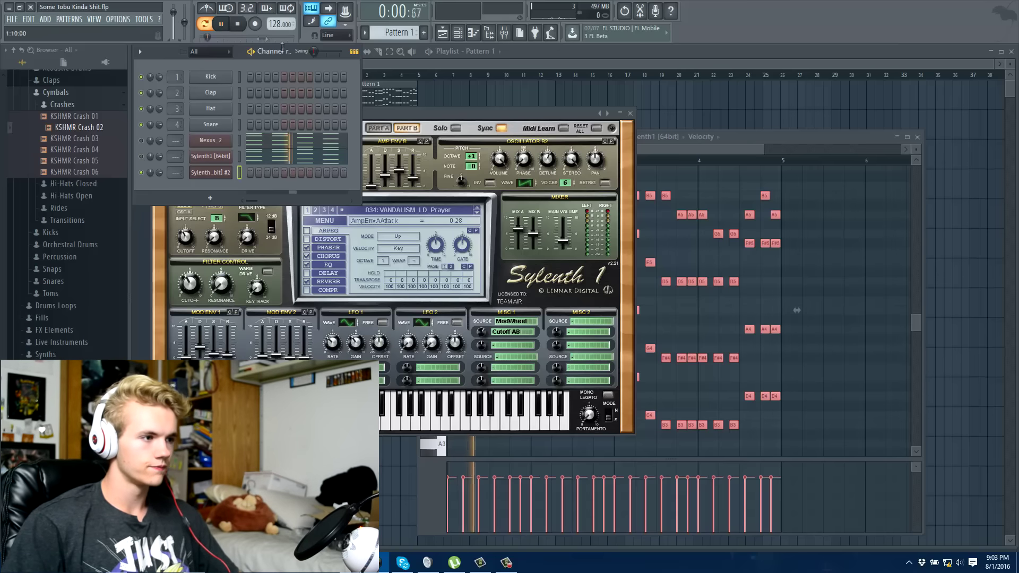
pyautogui.click(240, 26)
pyautogui.press('F7')
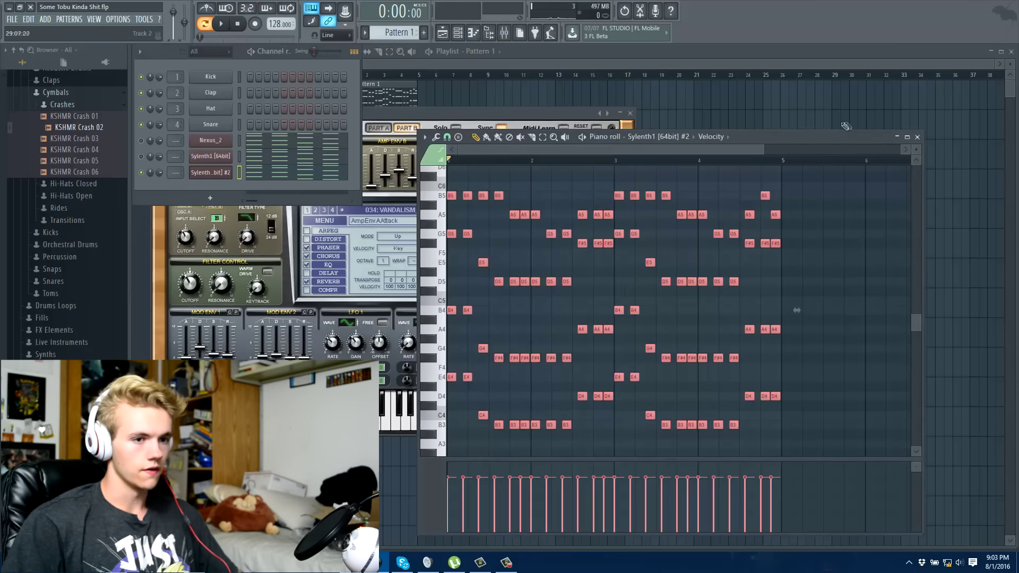
pyautogui.click(918, 139)
pyautogui.press('space')
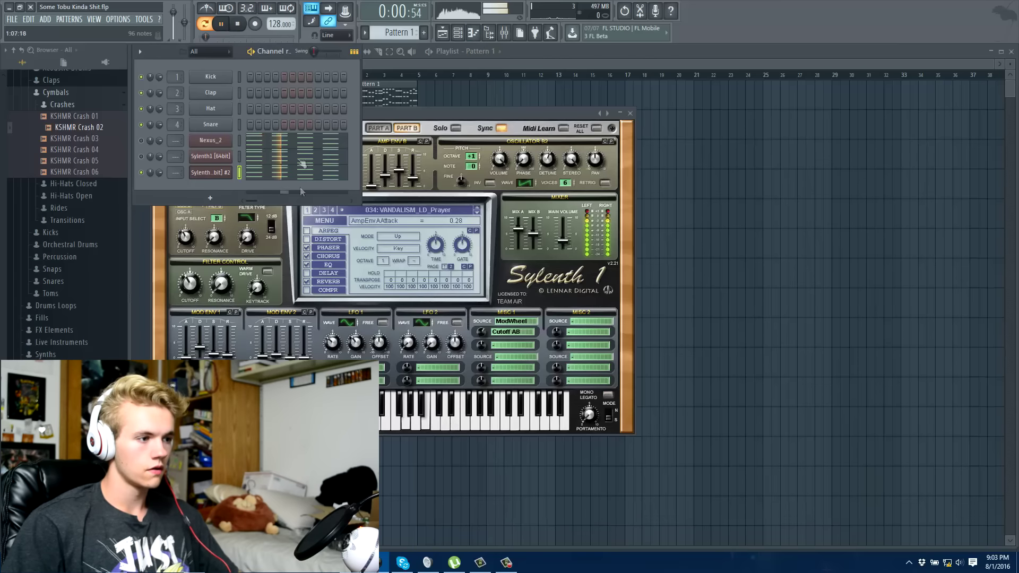
# Step through Sylenth1 #2 lead presets, past 038: VANDALISM_LD_Stay and 039: VANDALISM_LD_Strong Ones
pyautogui.click(479, 215)
pyautogui.click(479, 214)
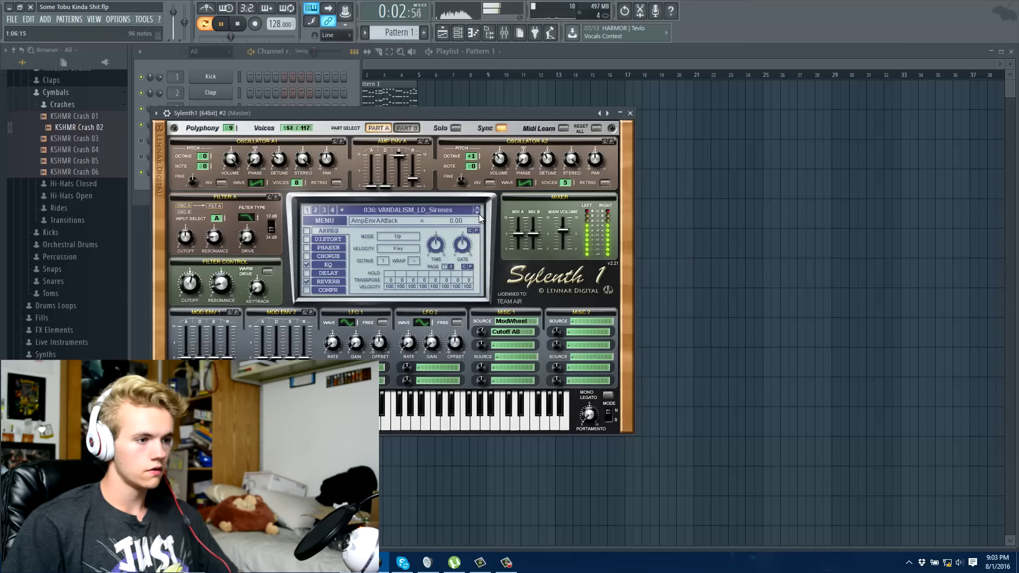
pyautogui.click(478, 214)
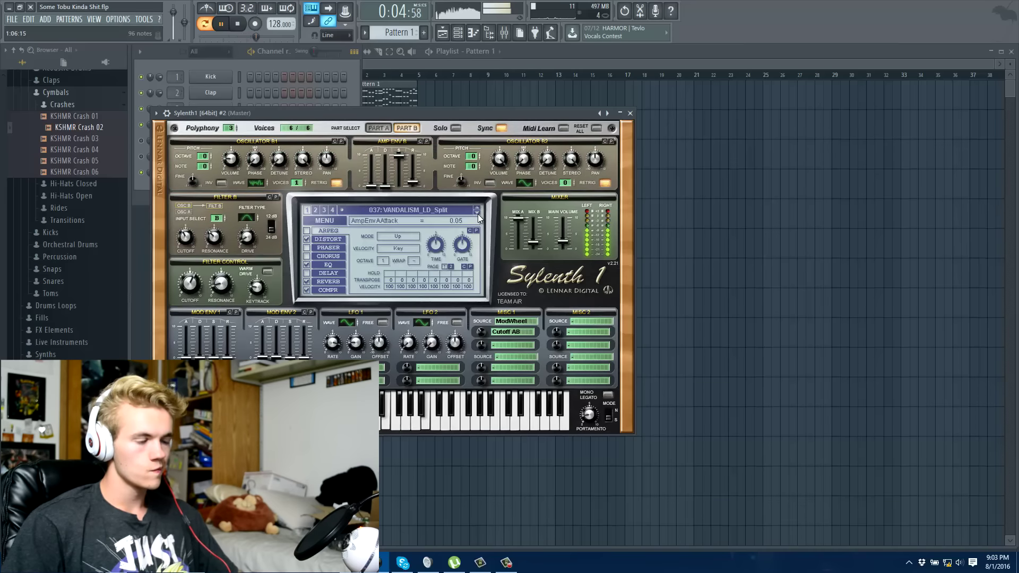
pyautogui.click(145, 160)
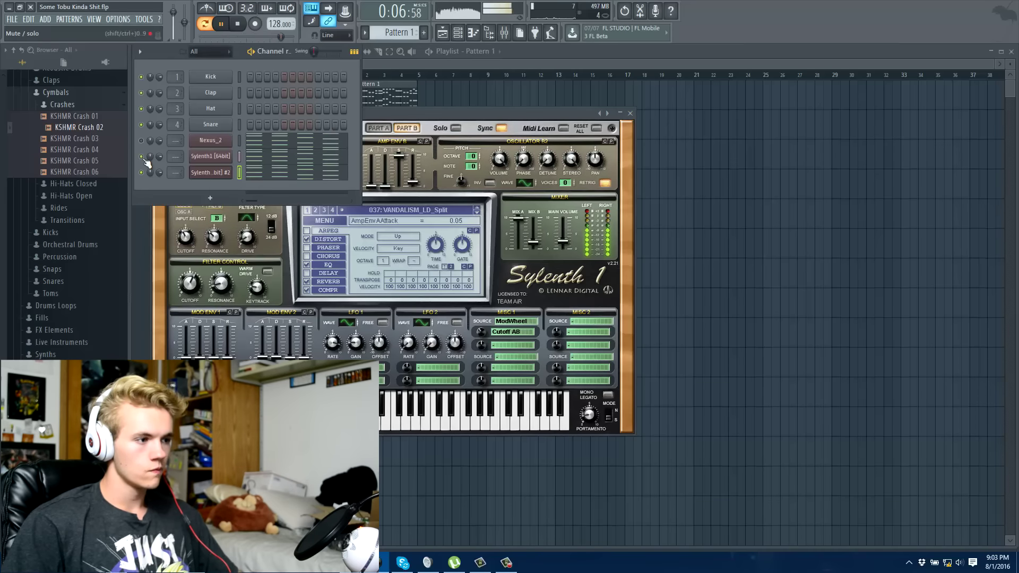
pyautogui.click(477, 214)
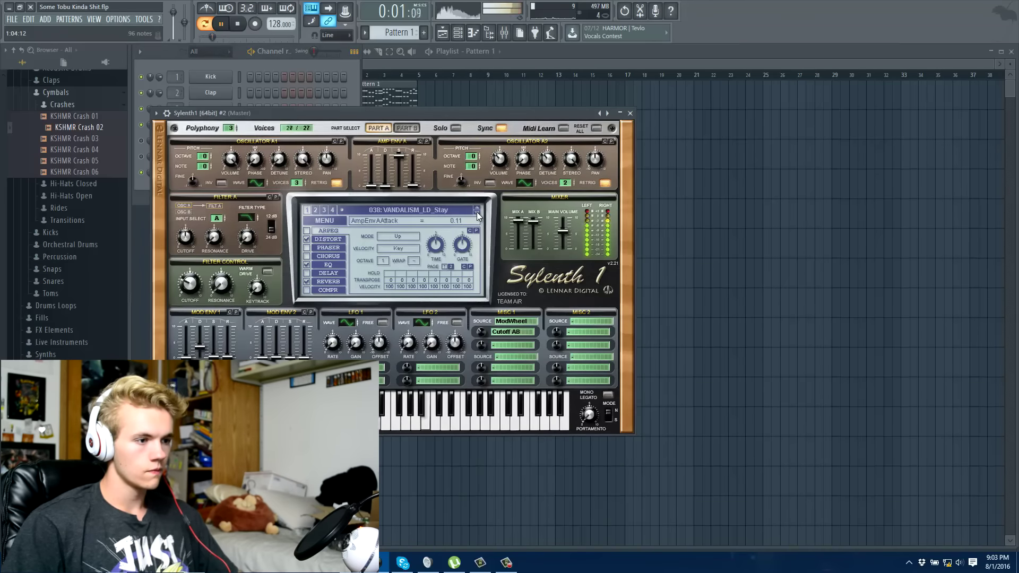
pyautogui.click(543, 233)
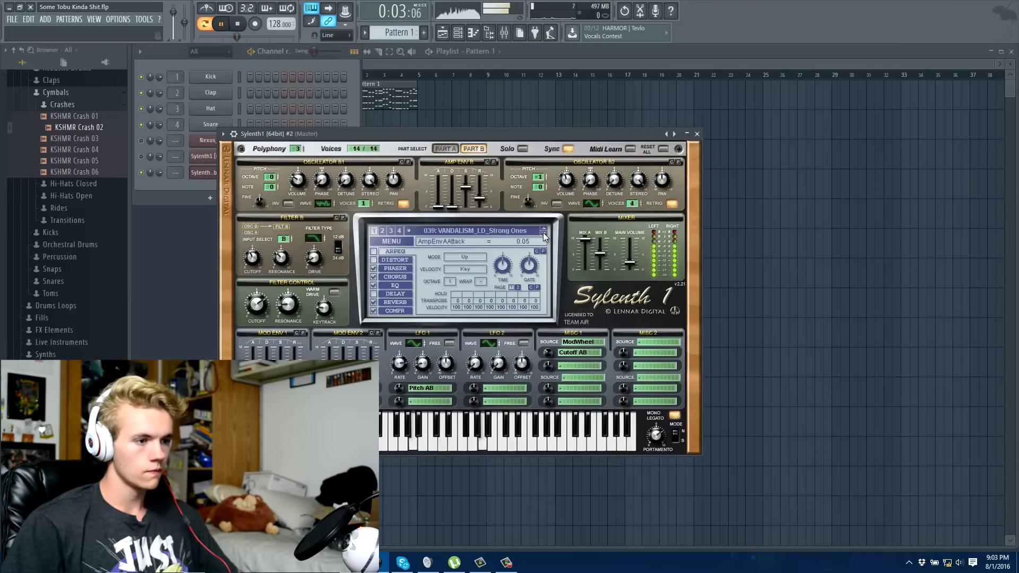
pyautogui.click(543, 233)
pyautogui.click(543, 232)
pyautogui.click(543, 232)
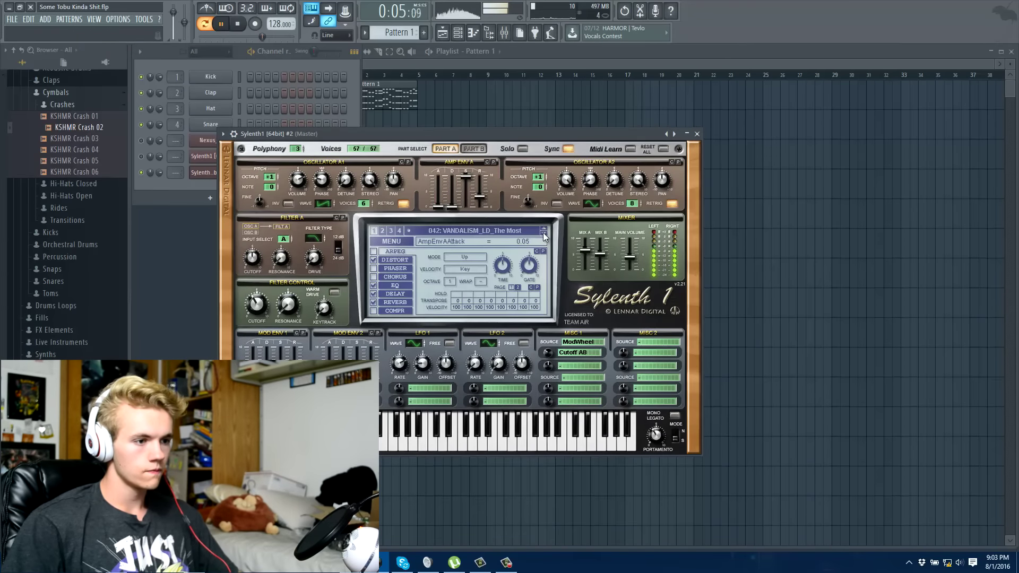
# Keep stepping through lead presets beyond 043: VANDALISM_LD_The Power Of Now
pyautogui.click(141, 155)
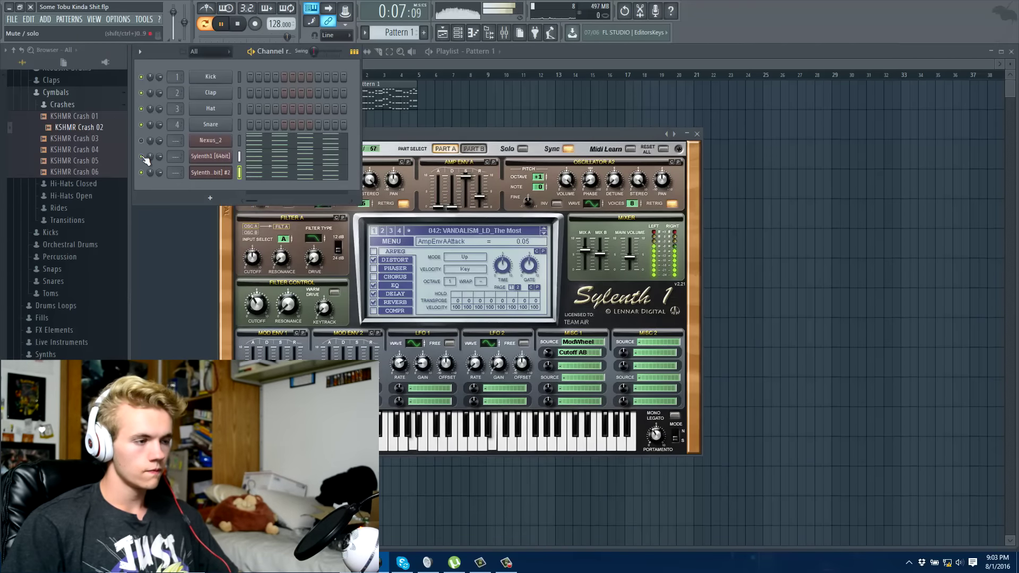
pyautogui.click(543, 232)
pyautogui.click(543, 231)
pyautogui.click(544, 232)
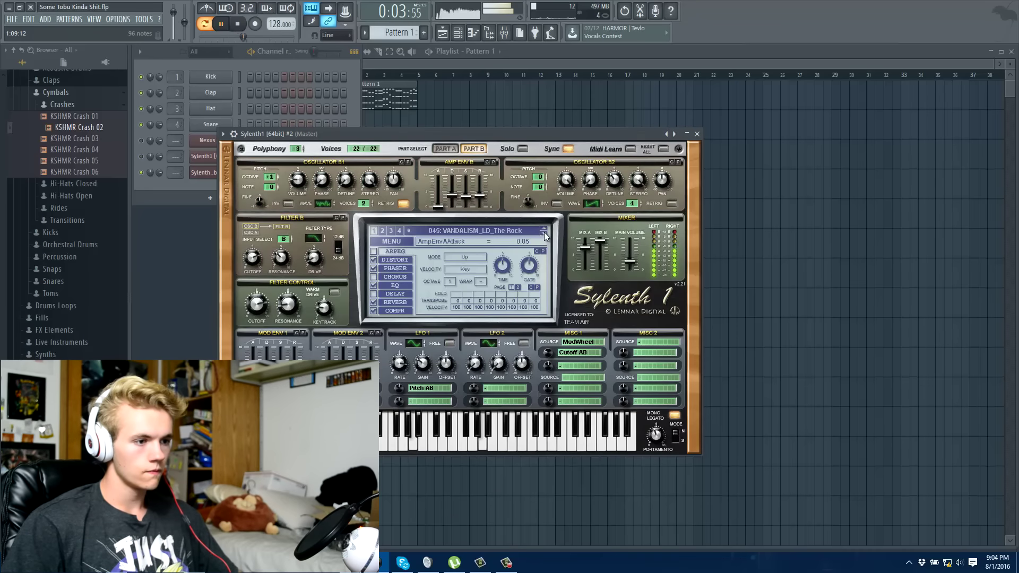
pyautogui.click(544, 231)
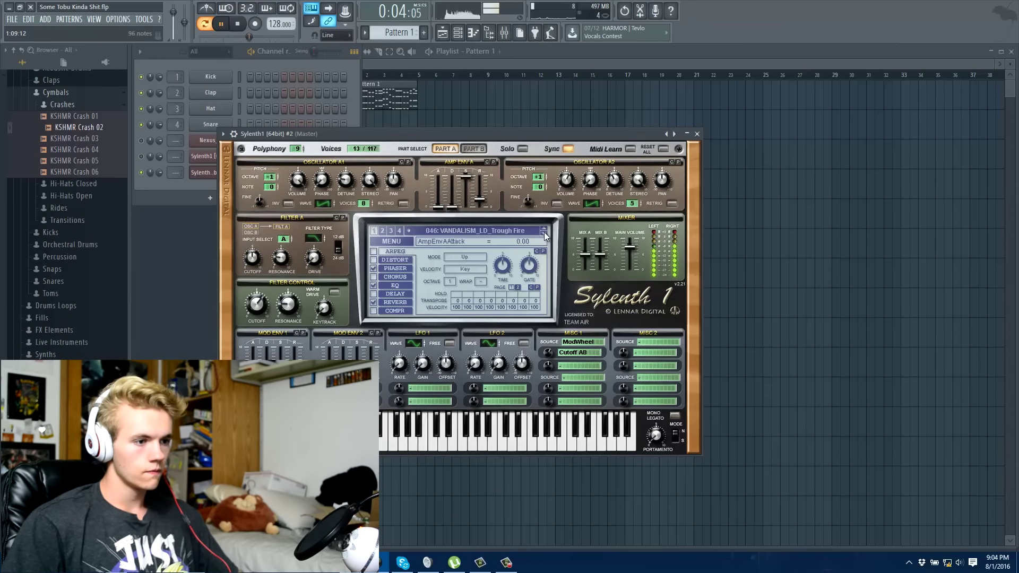
pyautogui.click(144, 158)
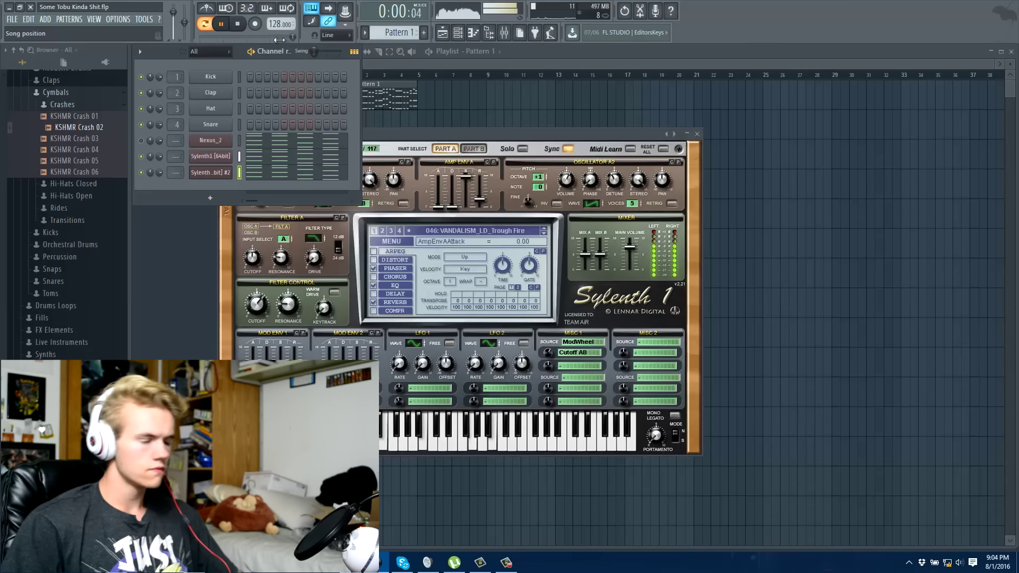
# Stop playback, settle on 047: VANDALISM_LD_Unbroken, and save the project
pyautogui.press('space')
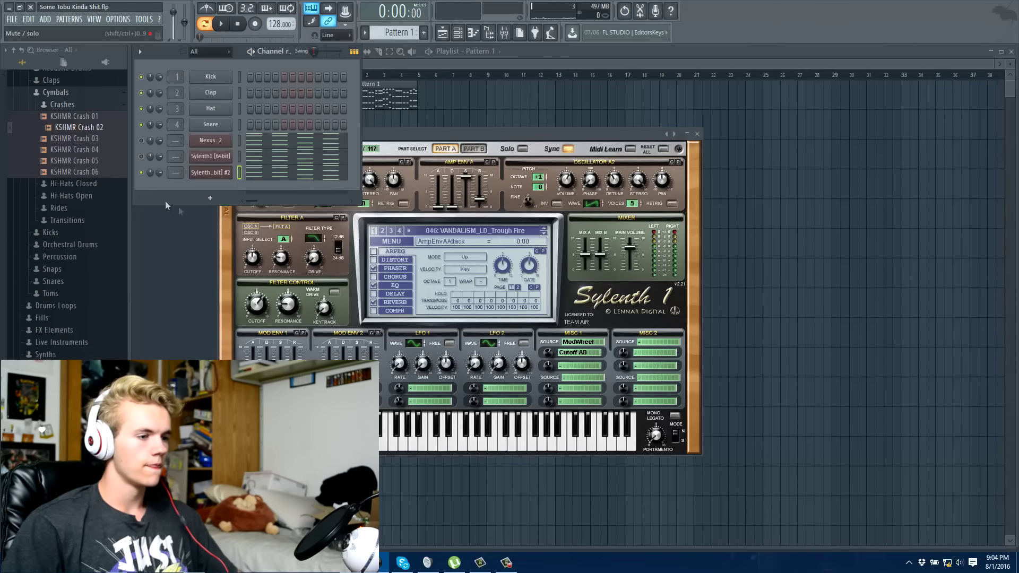
pyautogui.click(502, 137)
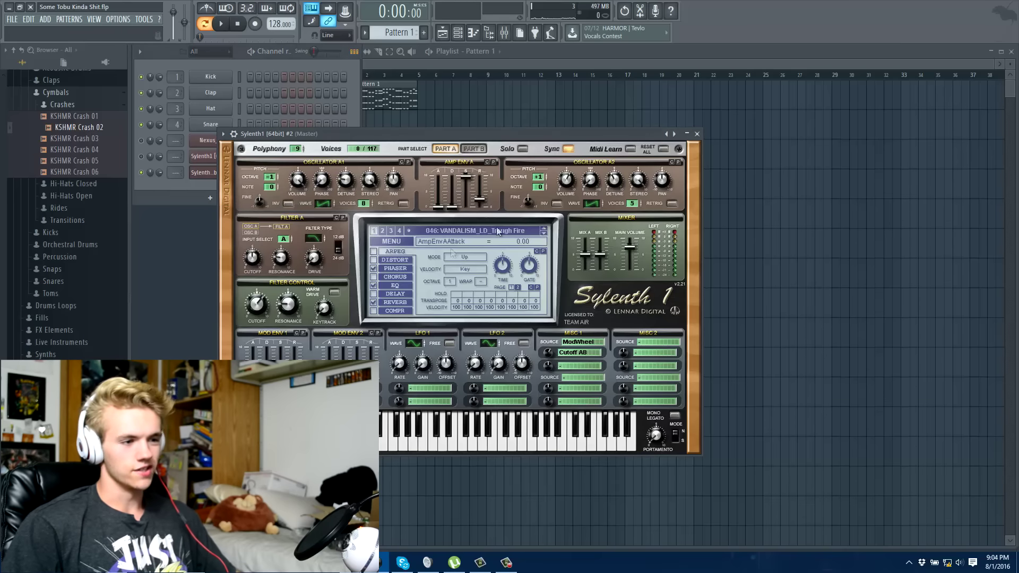
pyautogui.click(543, 234)
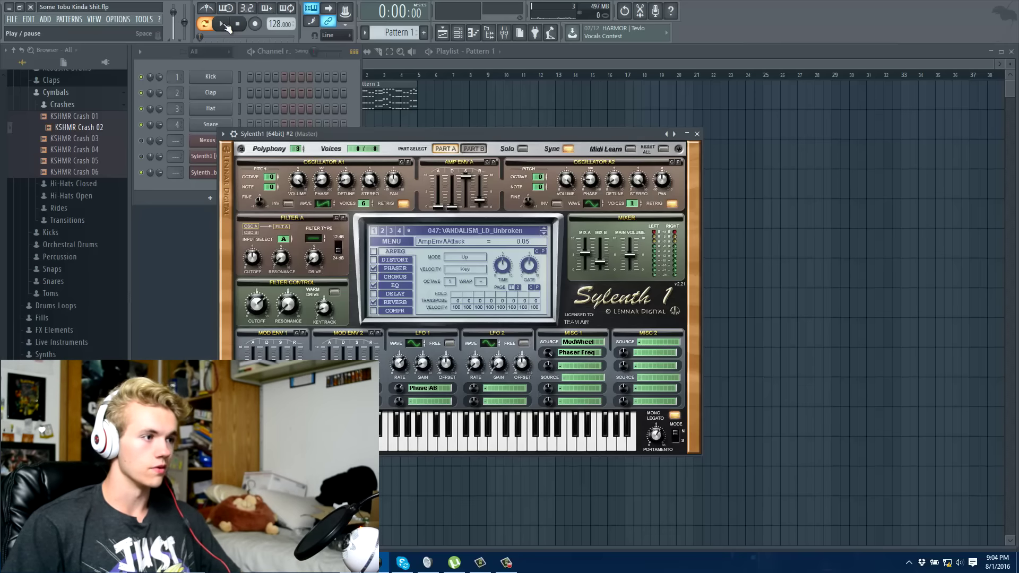
pyautogui.press('F5')
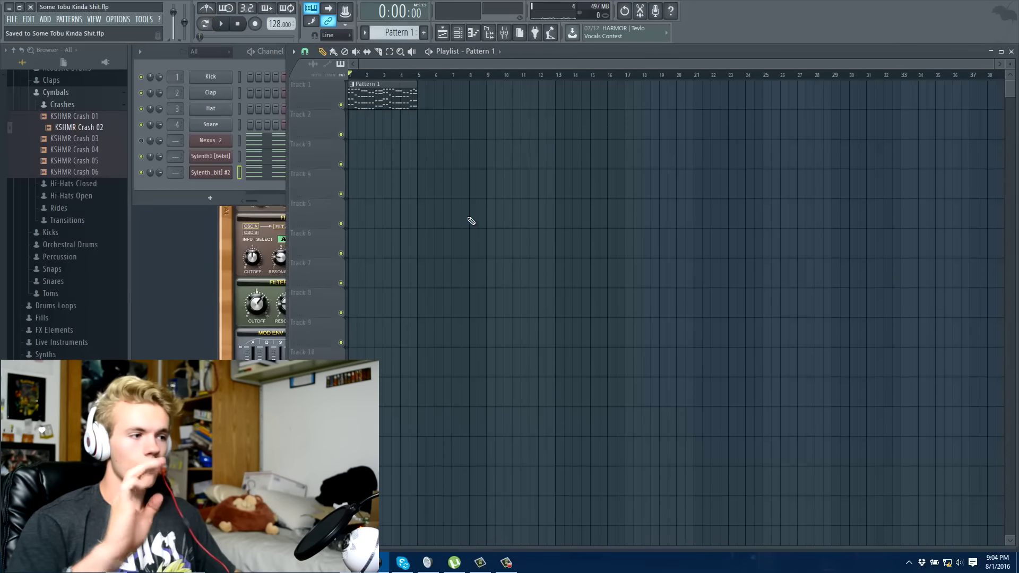
# Switch the pattern selector to the empty Pattern 2
pyautogui.scroll(5, 478, 186)
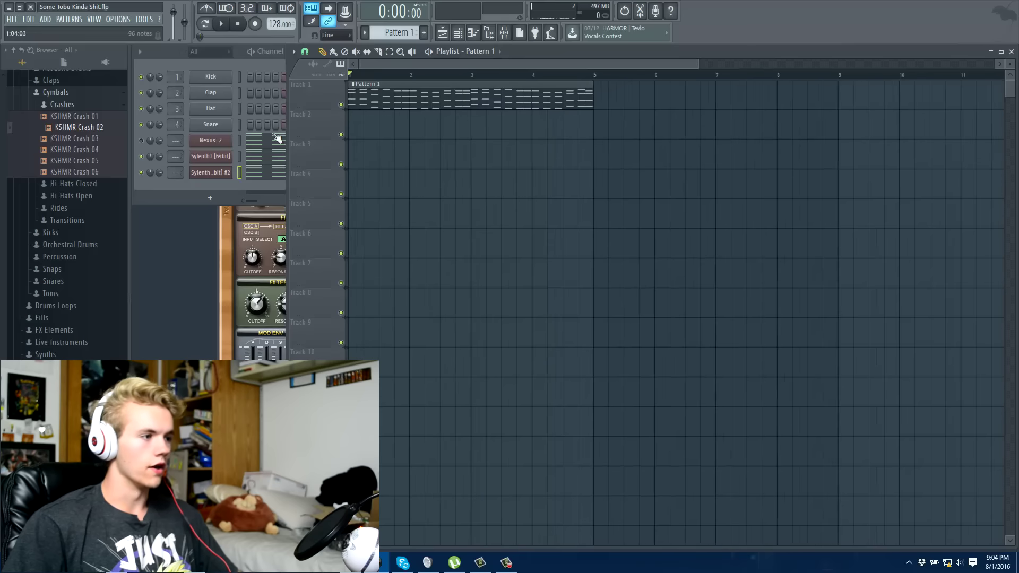
pyautogui.scroll(8, 77, 109)
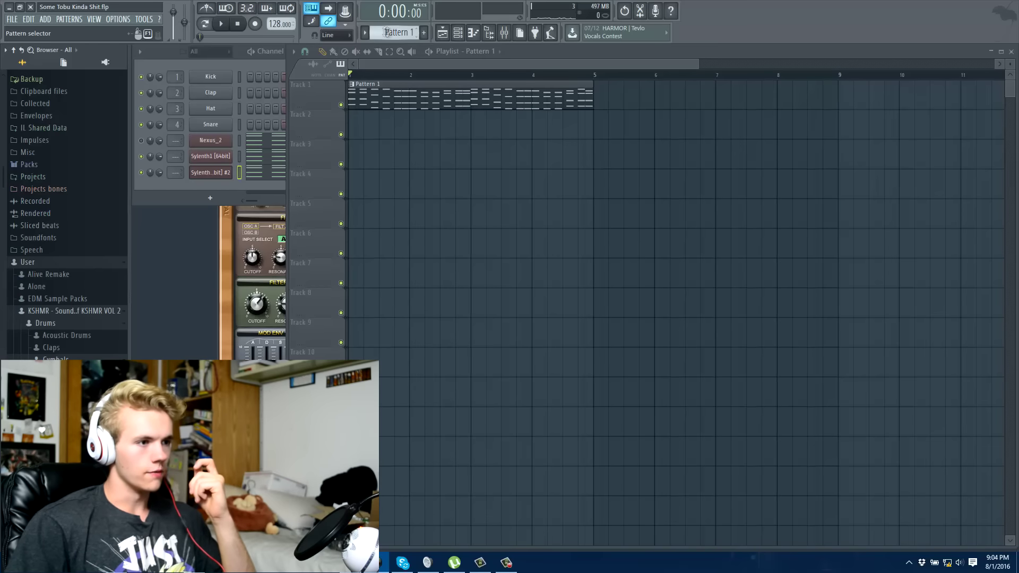
pyautogui.scroll(-1, 386, 32)
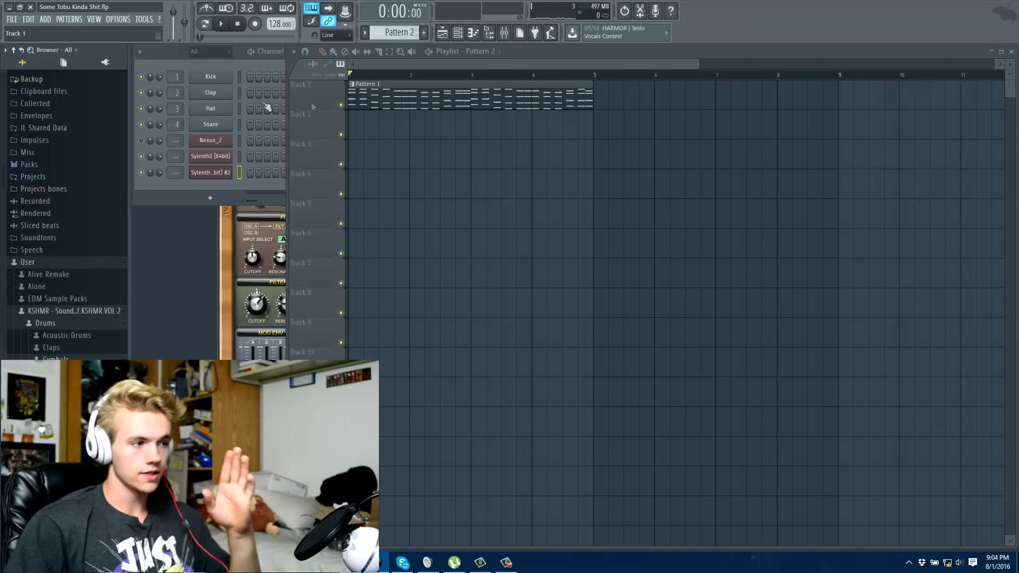
pyautogui.click(185, 191)
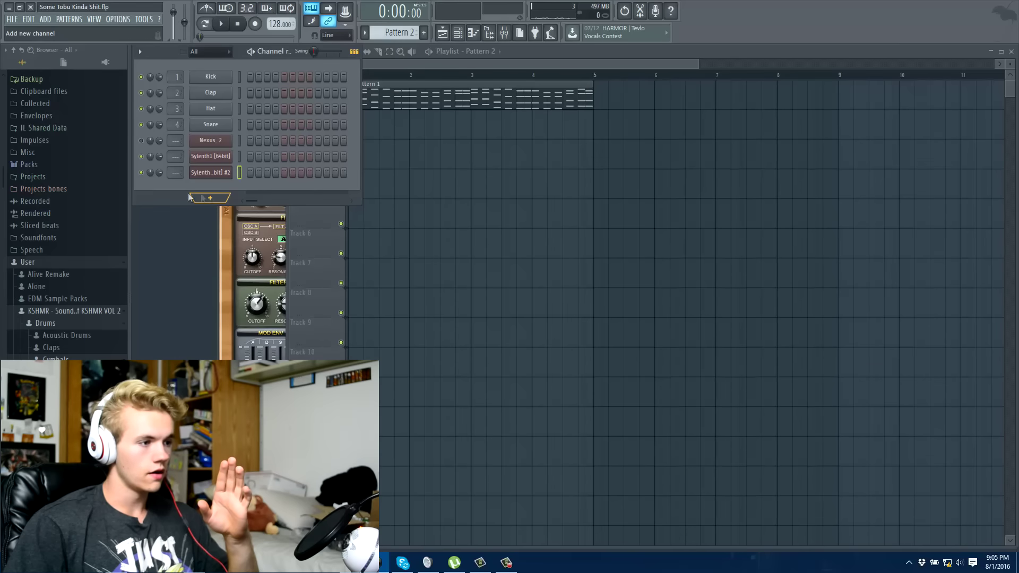
# Expand Drums > Kicks > Punchy Kicks in the Browser
pyautogui.scroll(-5, 71, 348)
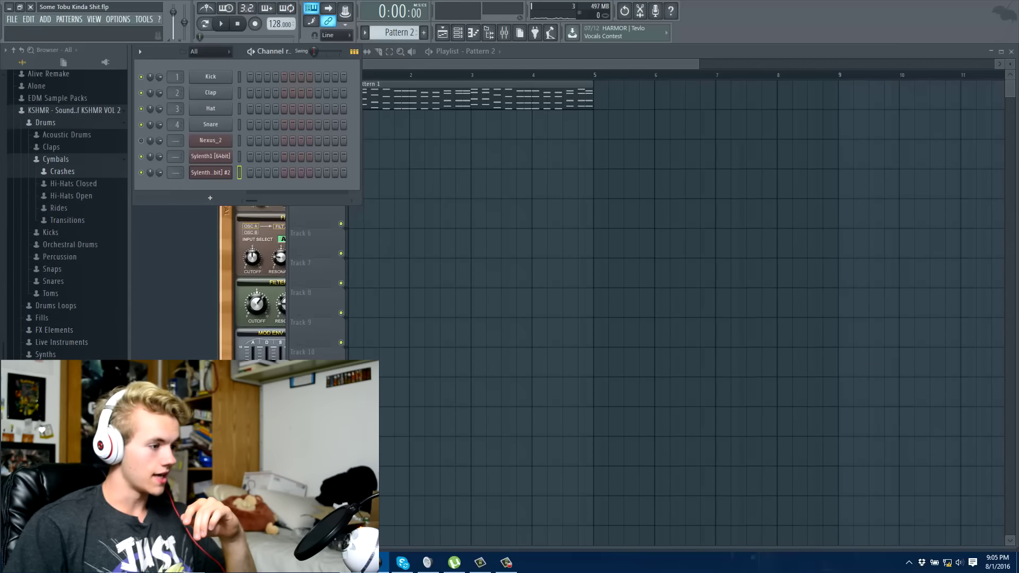
pyautogui.moveTo(62, 350); pyautogui.dragTo(70, 306)
pyautogui.scroll(3, 67, 311)
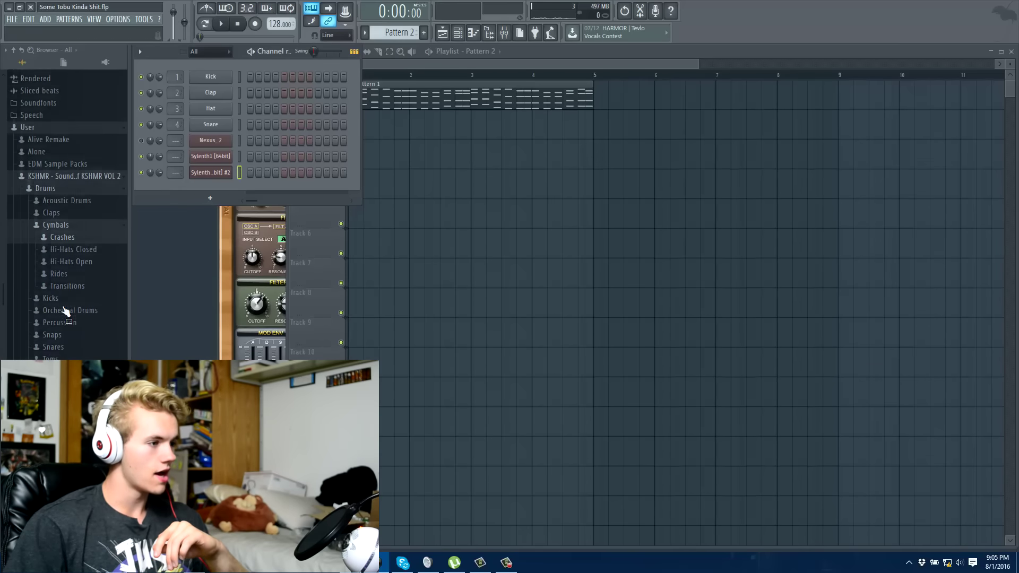
pyautogui.click(70, 217)
pyautogui.click(70, 219)
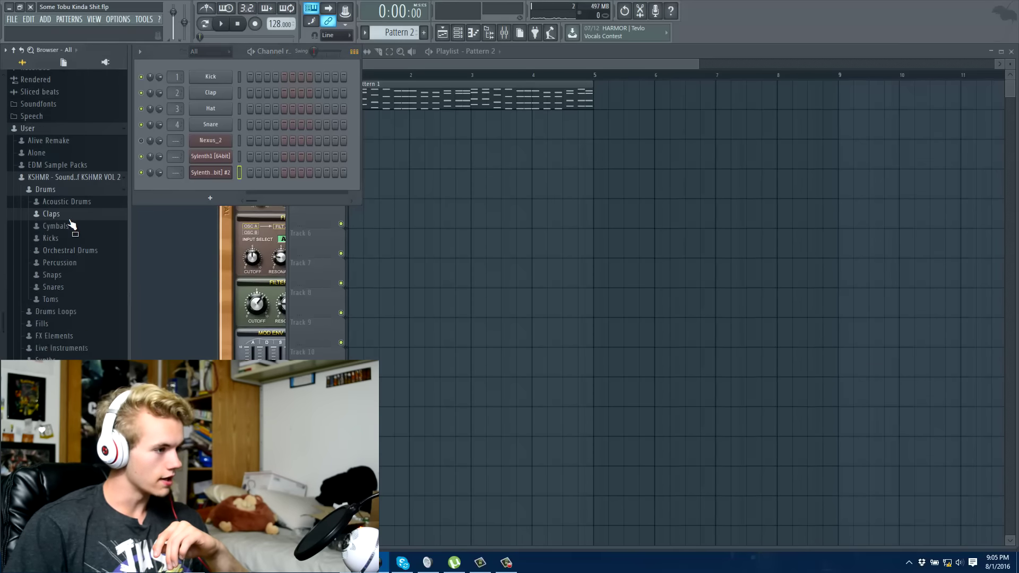
pyautogui.scroll(-3, 73, 255)
pyautogui.scroll(1, 75, 281)
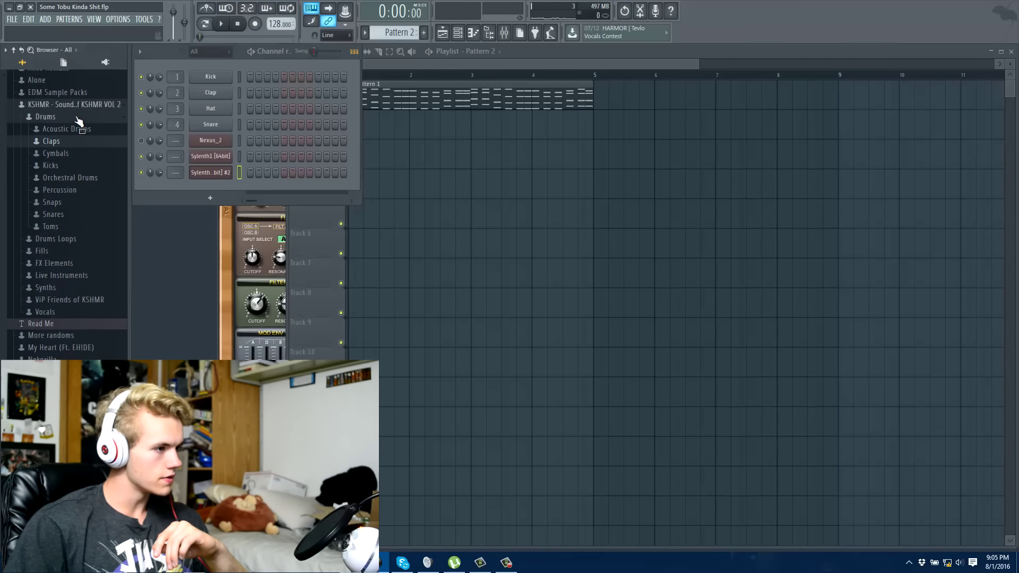
pyautogui.click(52, 166)
pyautogui.click(70, 192)
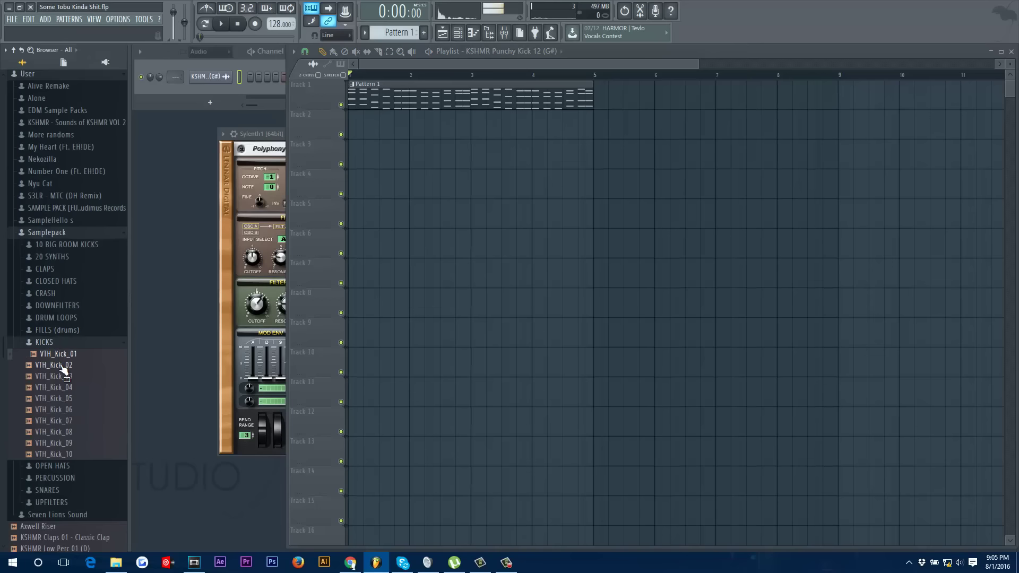
# Add VTH_Kick_03 kick channels and fill the #2 copy with a kick every 4 steps
pyautogui.click(56, 387)
pyautogui.moveTo(60, 377); pyautogui.dragTo(212, 91)
pyautogui.click(196, 53)
pyautogui.click(199, 63)
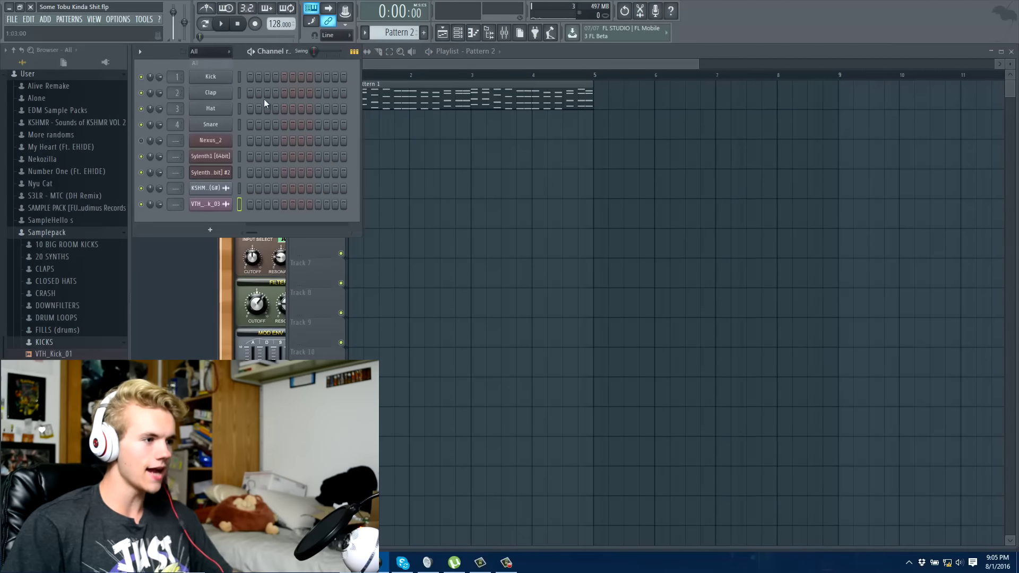
pyautogui.moveTo(59, 376); pyautogui.dragTo(225, 225)
pyautogui.rightClick(215, 217)
pyautogui.click(326, 272)
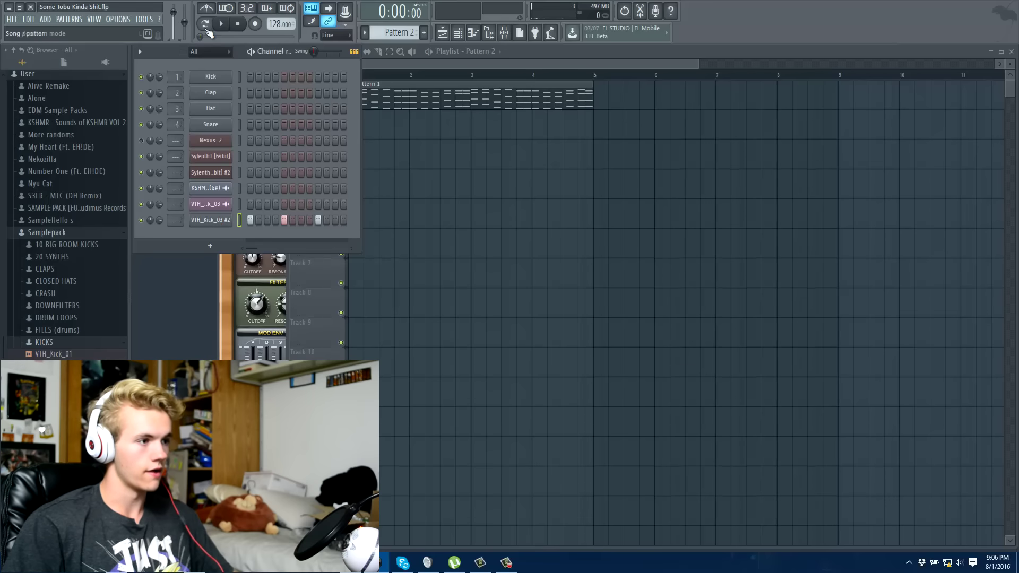
# Audition the beat, then collapse the KICKS folder in the Browser
pyautogui.click(221, 23)
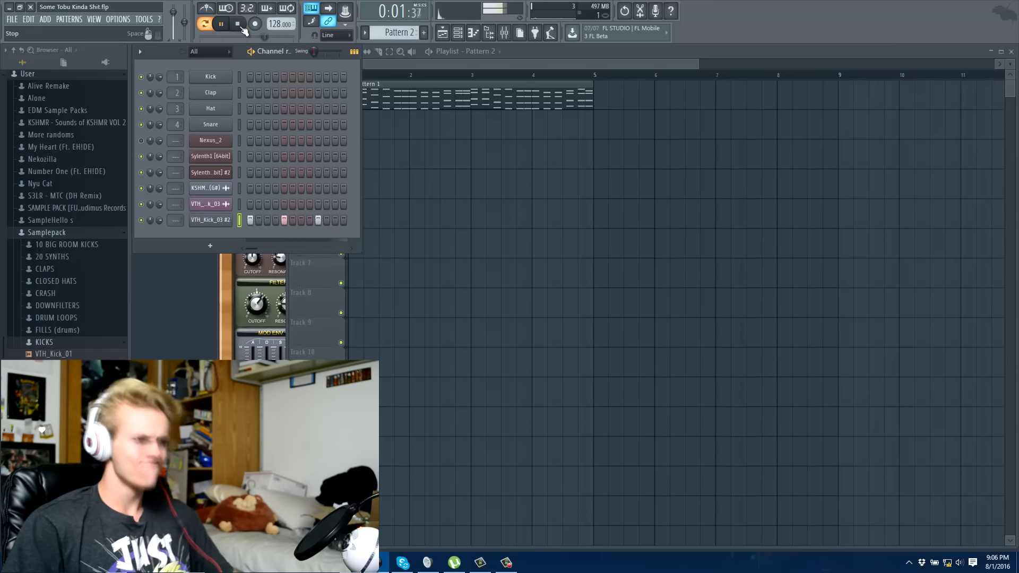
pyautogui.click(240, 26)
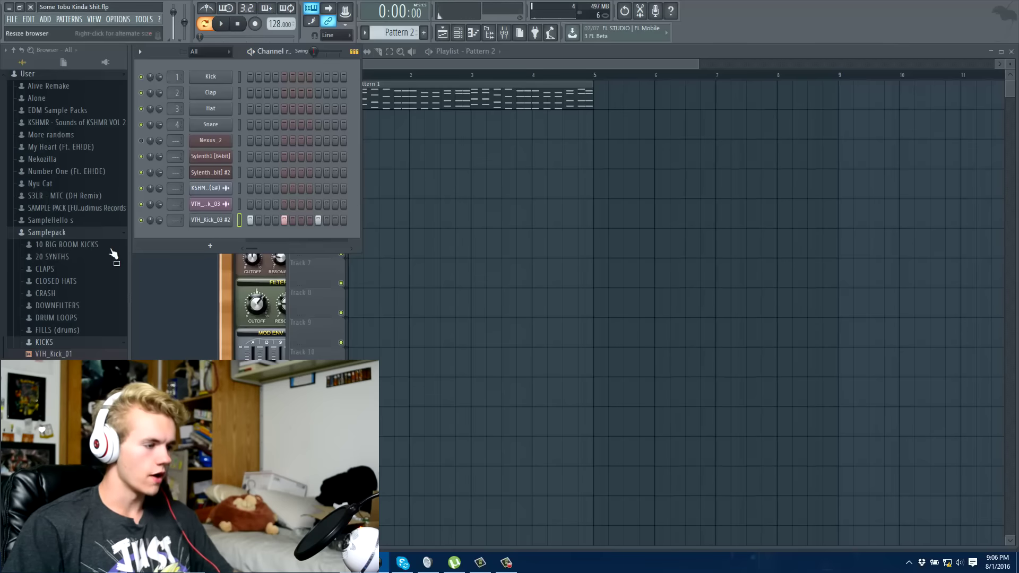
pyautogui.click(63, 342)
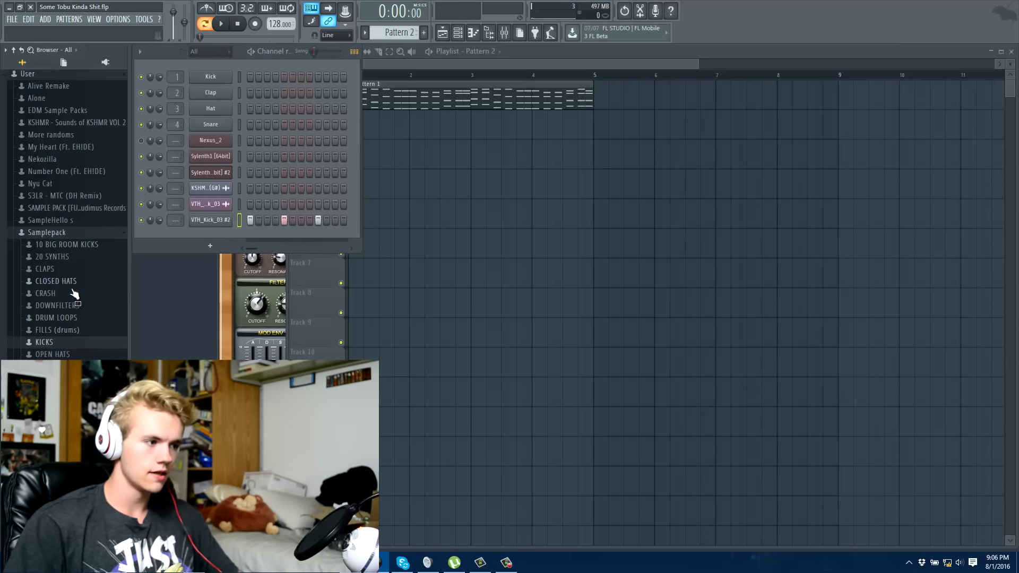
# Preview the clap samples and add VTH_Clap_07 to the Channel Rack as a new channel
pyautogui.click(45, 269)
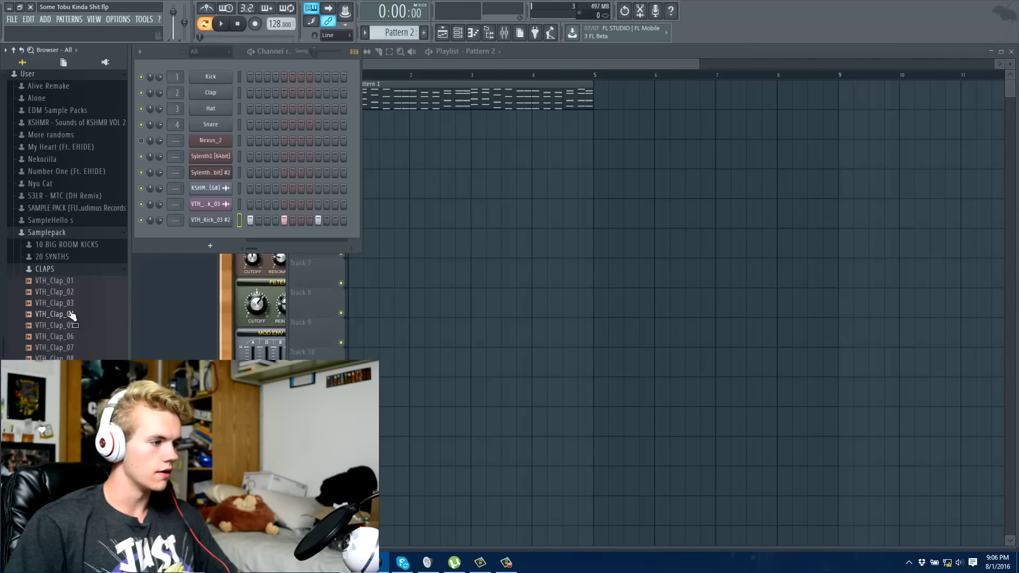
pyautogui.click(59, 314)
pyautogui.click(61, 325)
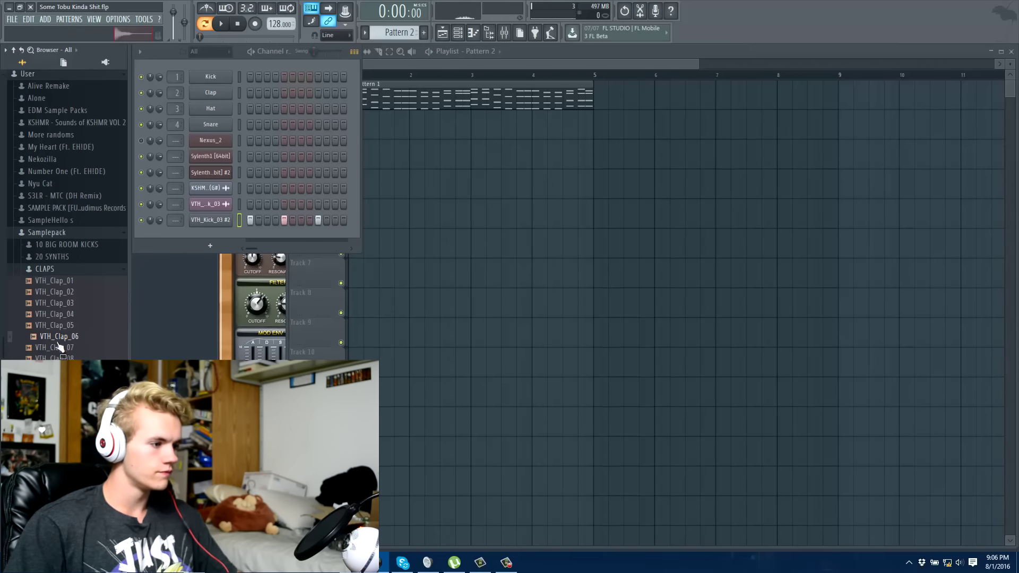
pyautogui.moveTo(65, 341)
pyautogui.mouseDown()
pyautogui.moveTo(189, 271)
pyautogui.moveTo(79, 339)
pyautogui.mouseUp()
pyautogui.moveTo(59, 348); pyautogui.dragTo(223, 237)
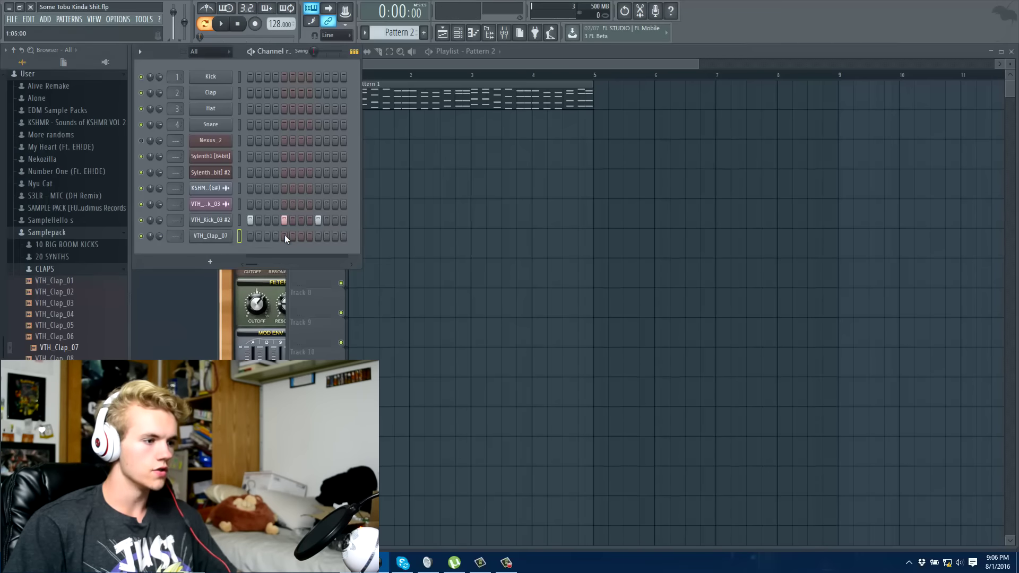
# Widen the Channel Rack, audition the clap on beats 2 and 4, and bring up the Playlist
pyautogui.moveTo(255, 264); pyautogui.dragTo(274, 263)
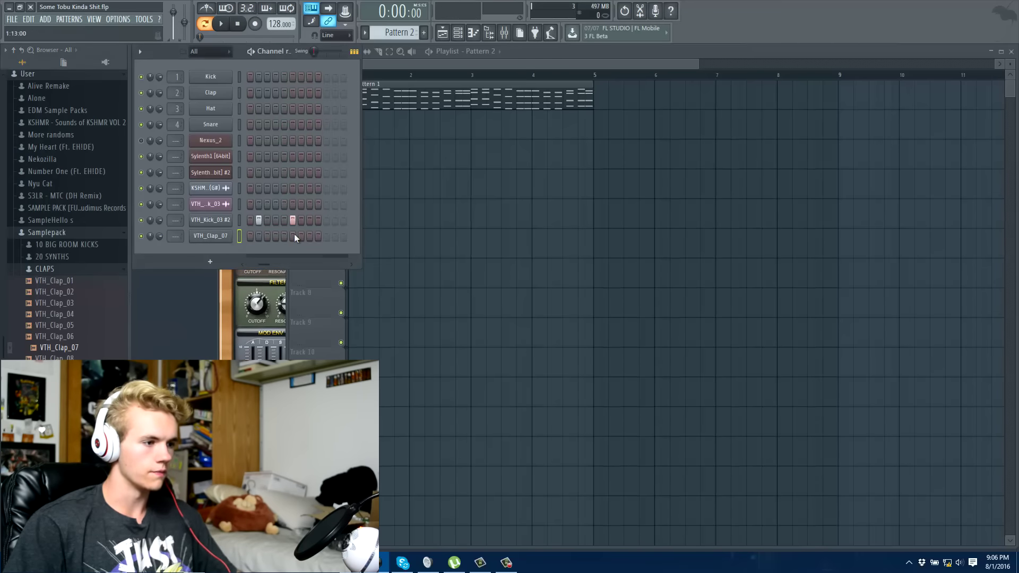
pyautogui.moveTo(361, 208); pyautogui.dragTo(393, 206)
pyautogui.moveTo(269, 264); pyautogui.dragTo(251, 263)
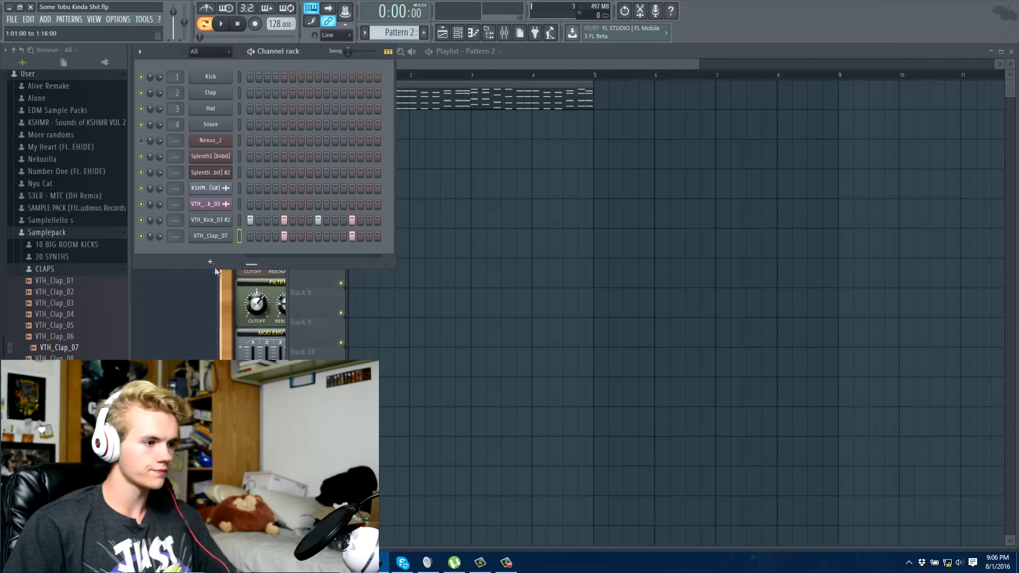
pyautogui.click(220, 24)
pyautogui.click(240, 24)
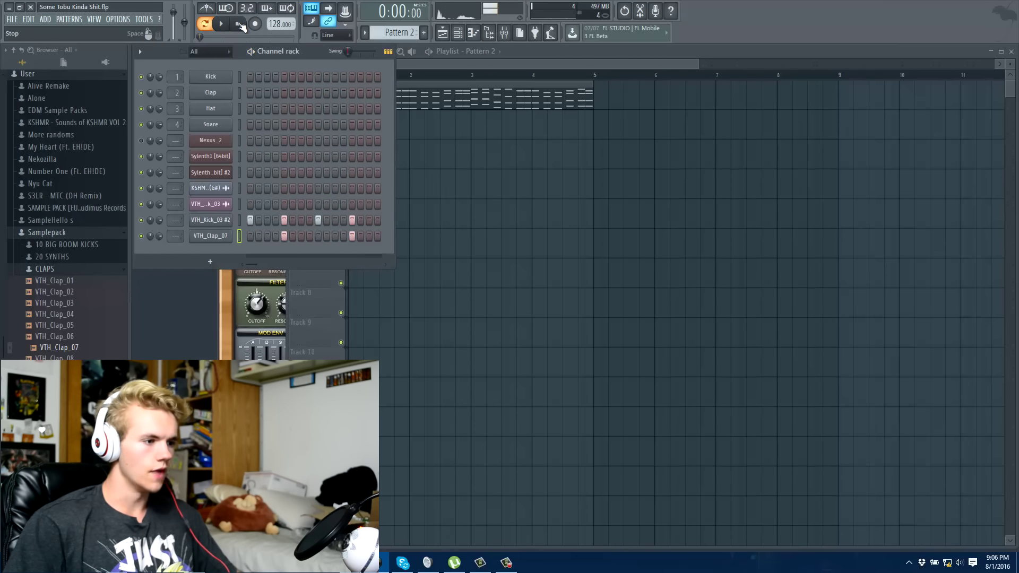
pyautogui.click(223, 237)
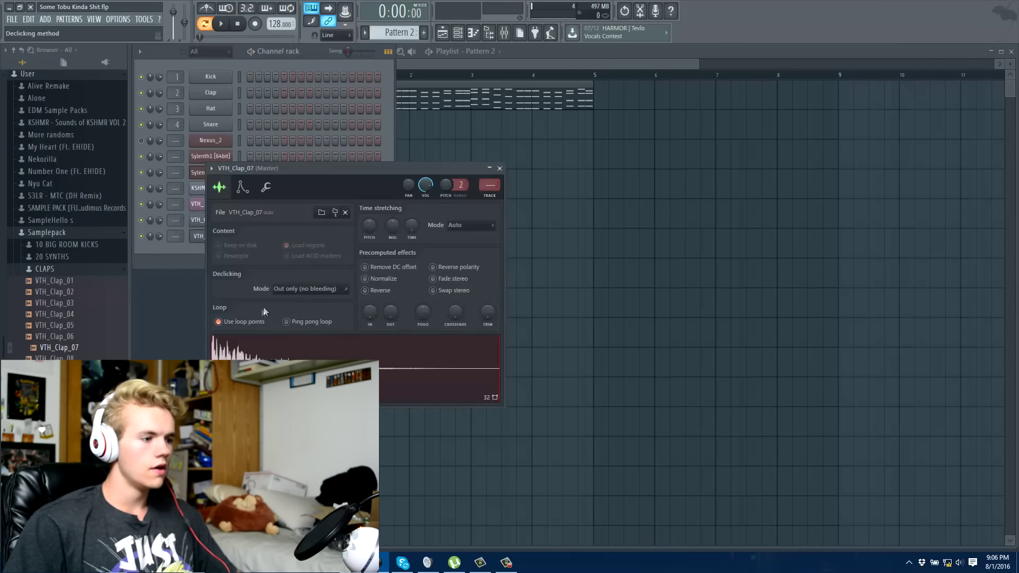
pyautogui.click(500, 169)
pyautogui.press('space')
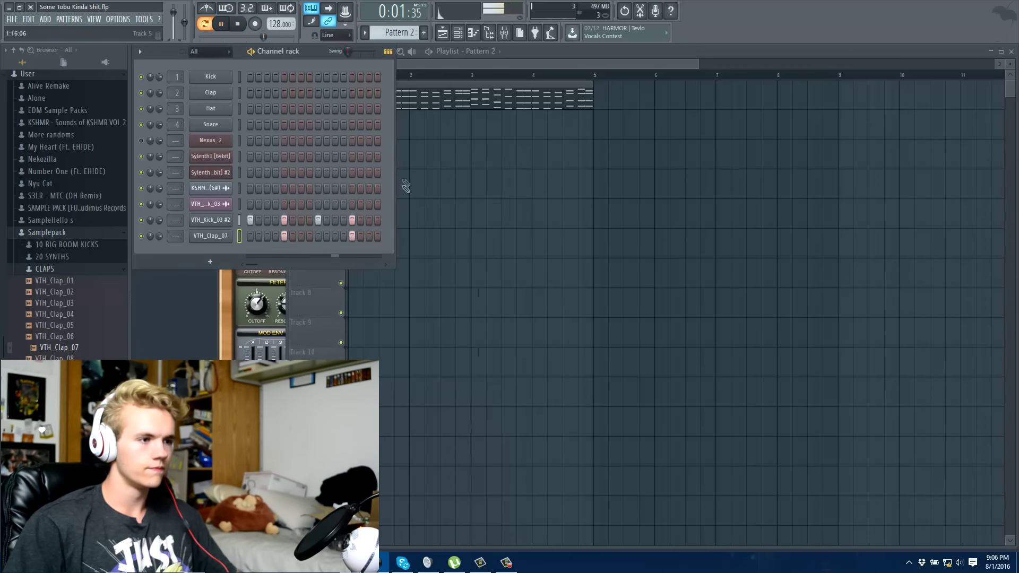
pyautogui.press('space')
pyautogui.press('F5')
# Paint four Pattern 2 clips on Track 2 at bars 1–4, then select Pattern 1 again
pyautogui.click(357, 126)
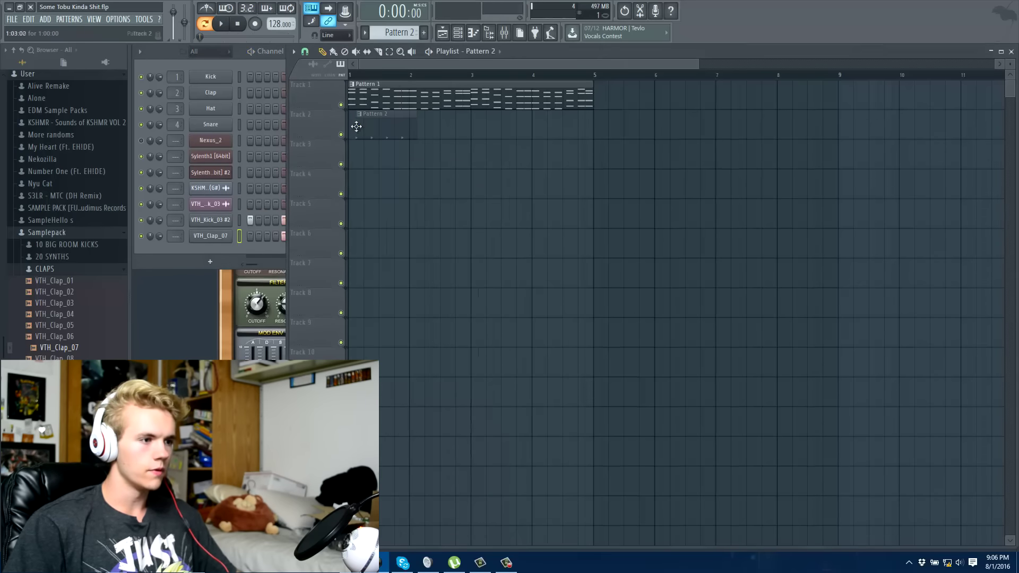
pyautogui.moveTo(356, 126); pyautogui.dragTo(325, 111)
pyautogui.press('space')
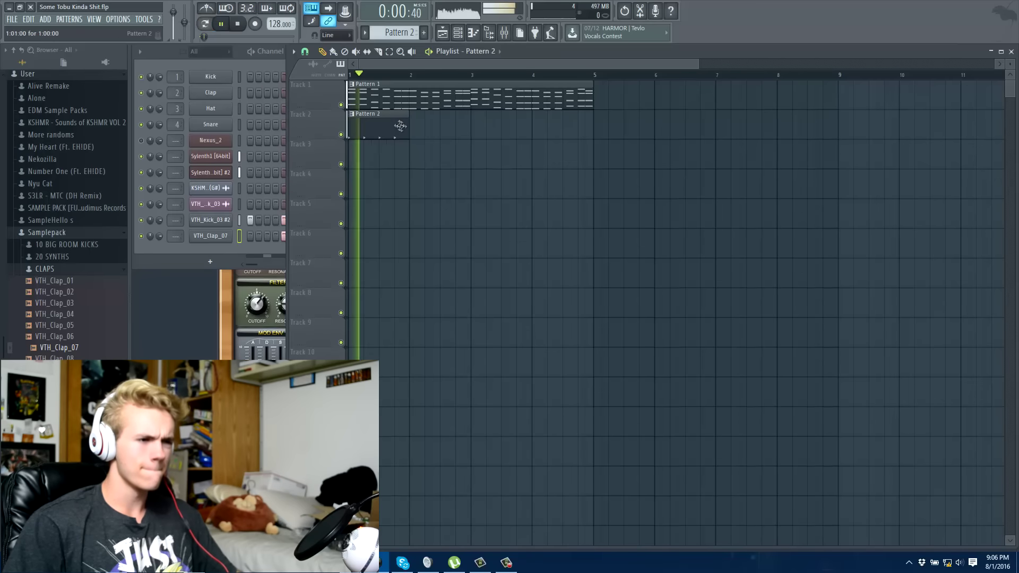
pyautogui.click(425, 129)
pyautogui.click(511, 132)
pyautogui.click(537, 131)
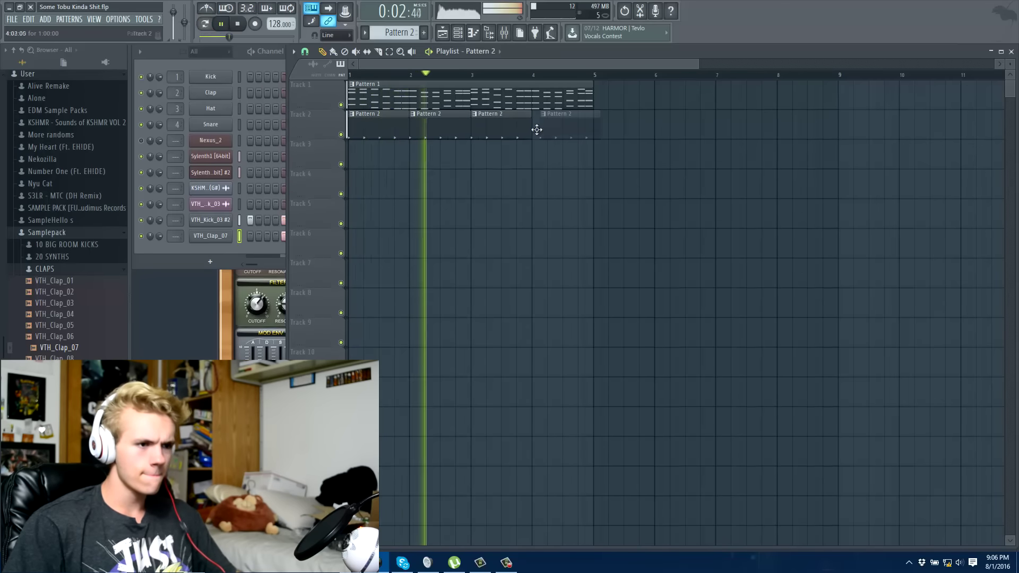
pyautogui.press('space')
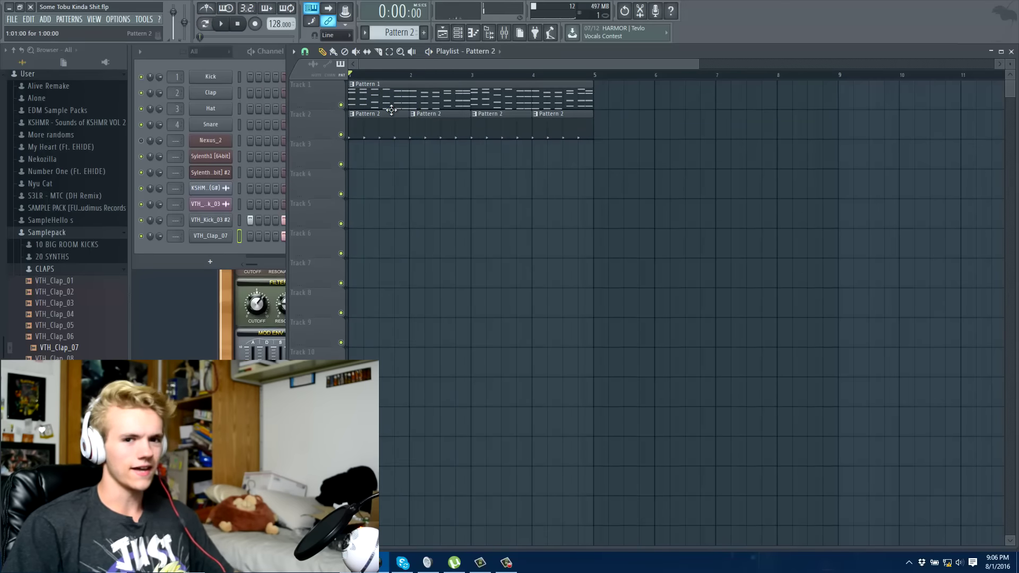
pyautogui.click(350, 105)
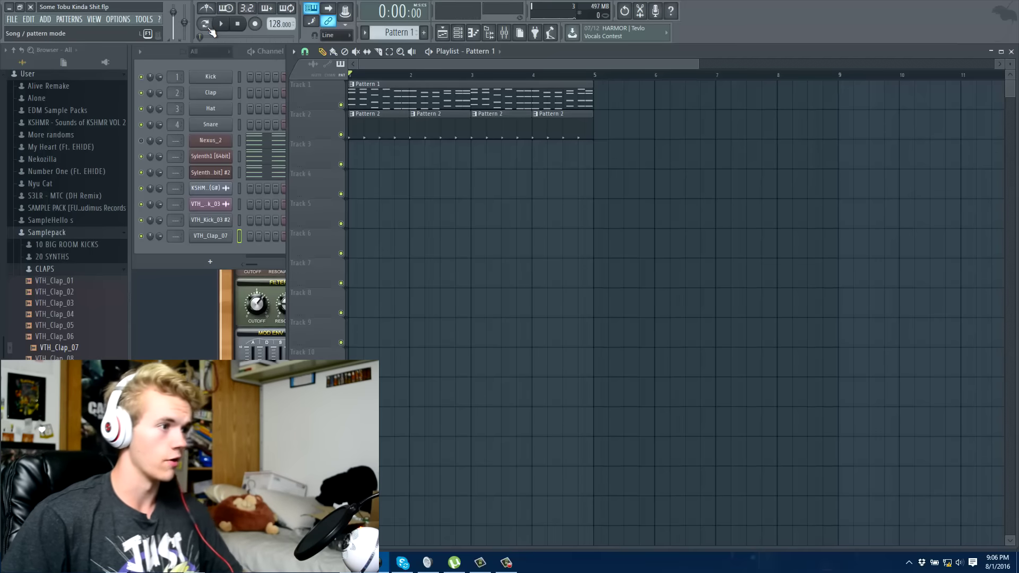
pyautogui.click(100, 20)
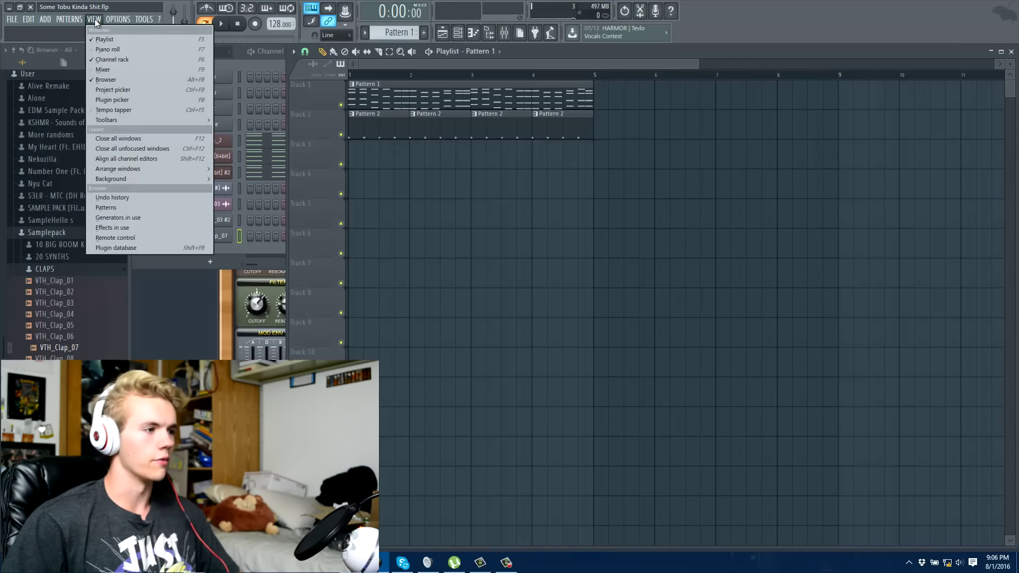
# Check the Mixer, then set the Channel Rack group filter to Unsorted to show all channels
pyautogui.click(123, 69)
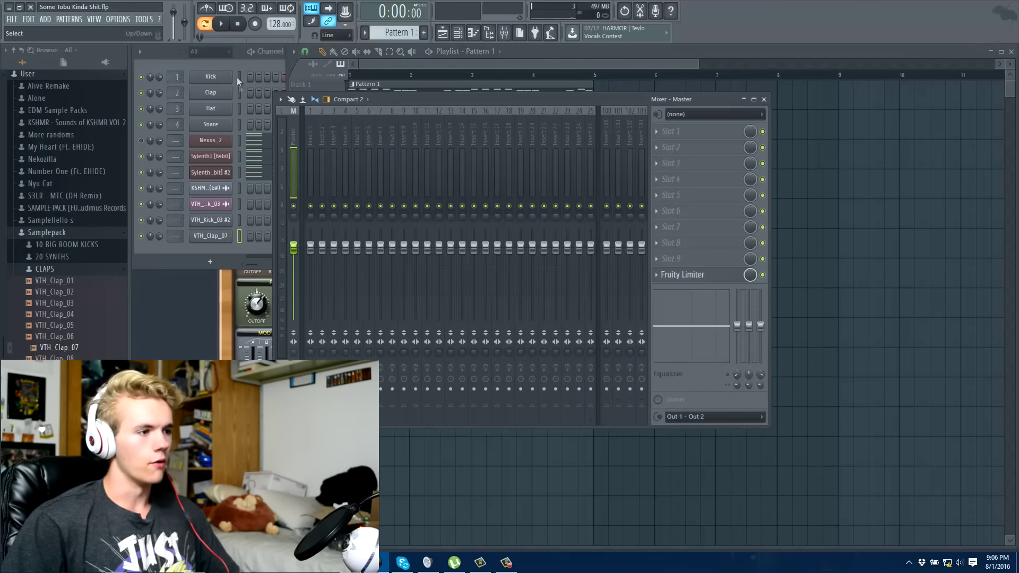
pyautogui.click(233, 63)
pyautogui.press('space')
pyautogui.press('F9')
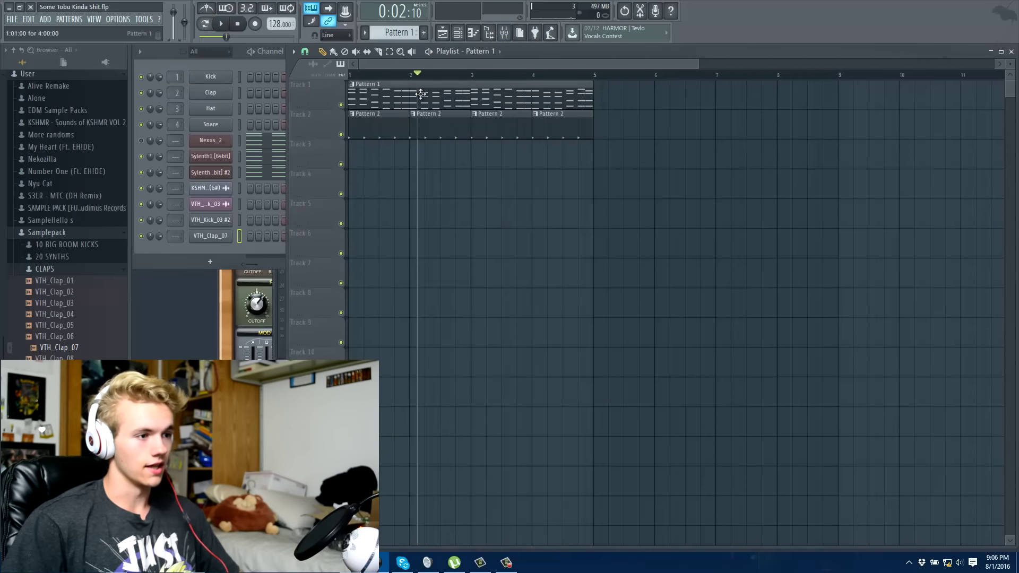
pyautogui.click(230, 51)
pyautogui.click(218, 69)
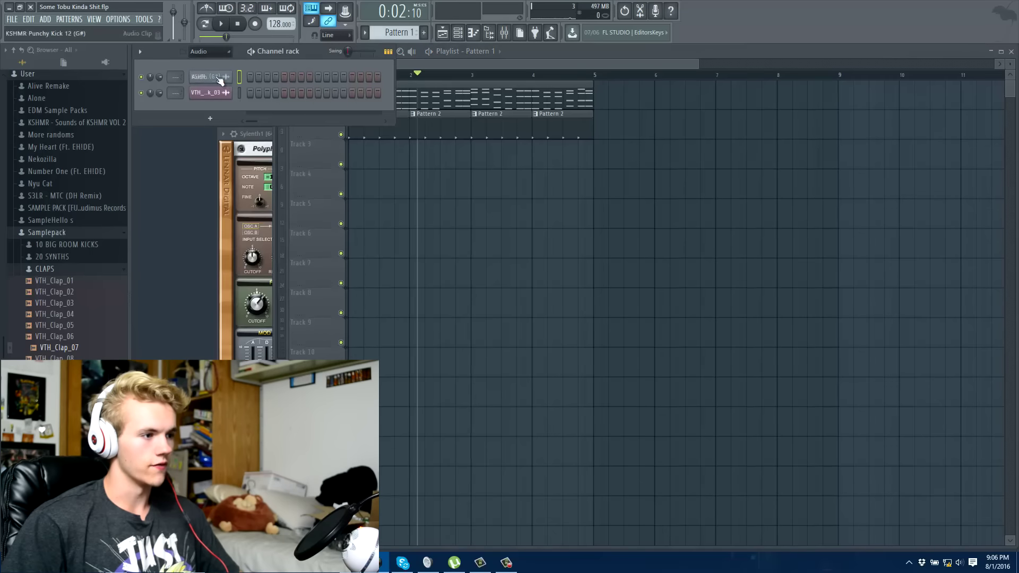
pyautogui.click(230, 53)
pyautogui.click(204, 87)
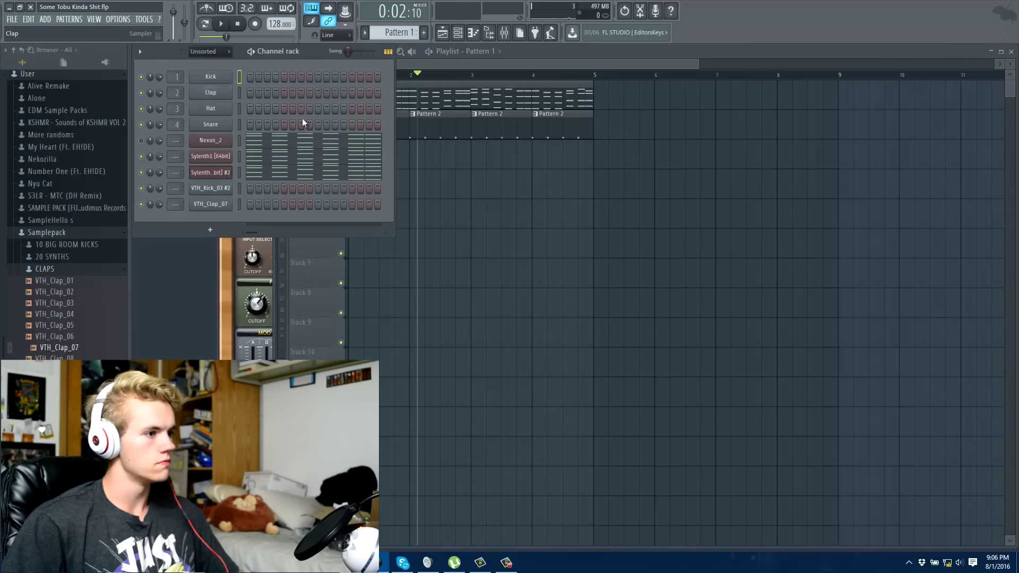
# Deselect the Kick channel so only the two Sylenth1 channels are selected
pyautogui.click(431, 98)
pyautogui.click(196, 225)
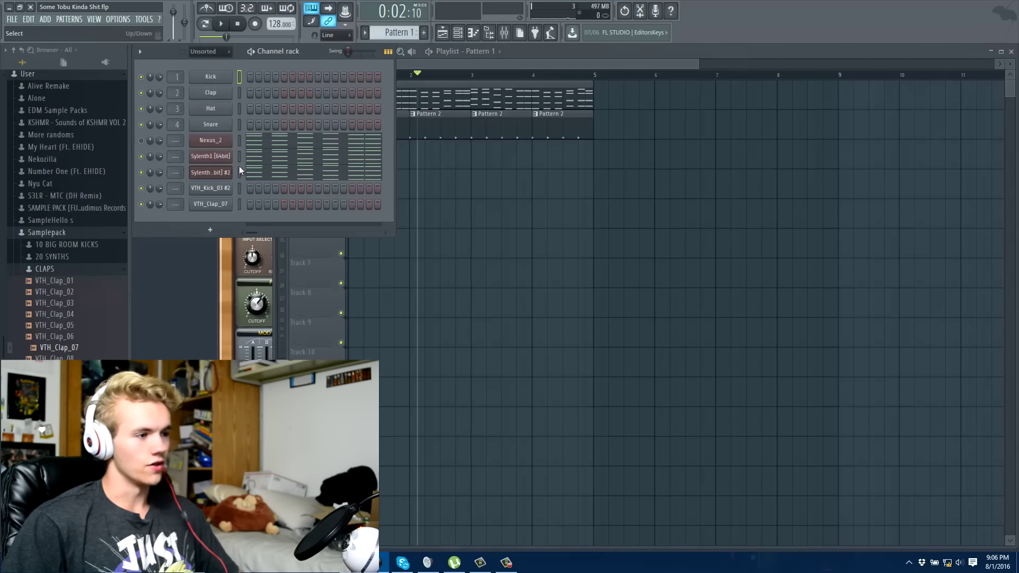
pyautogui.click(238, 77)
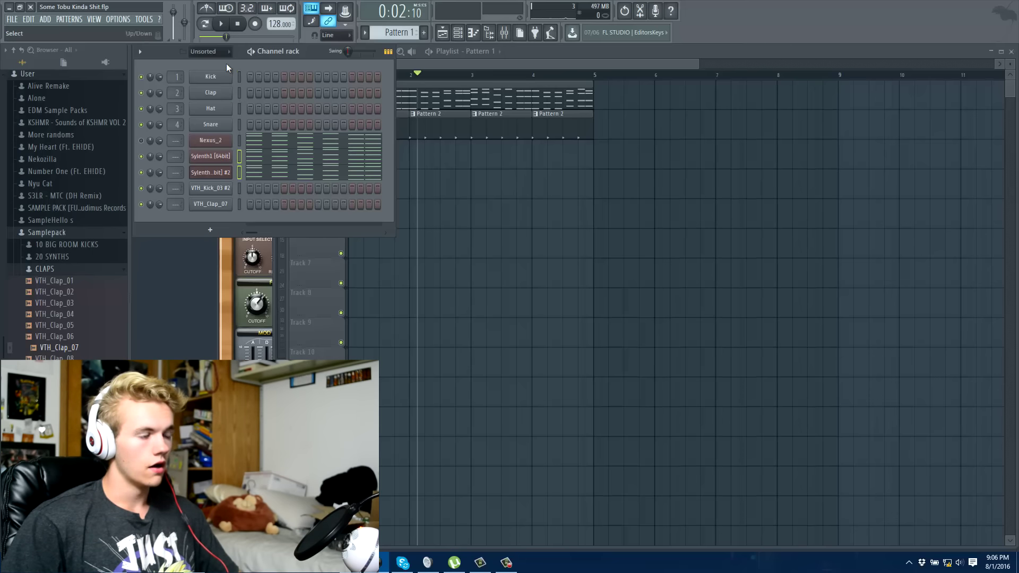
pyautogui.click(240, 157)
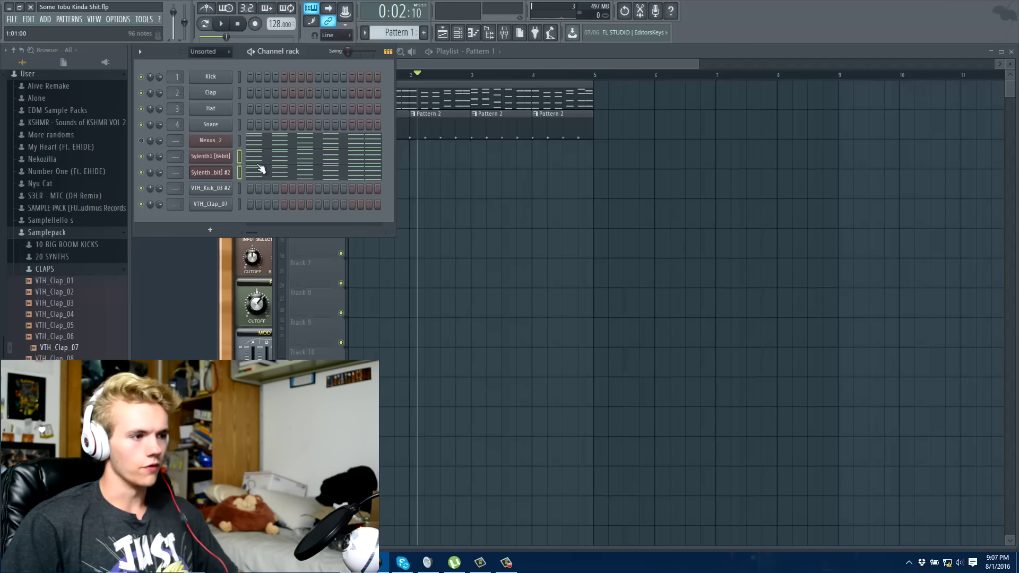
pyautogui.click(111, 19)
# Route the selected Sylenth1 channels to mixer Insert 1
pyautogui.moveTo(95, 19)
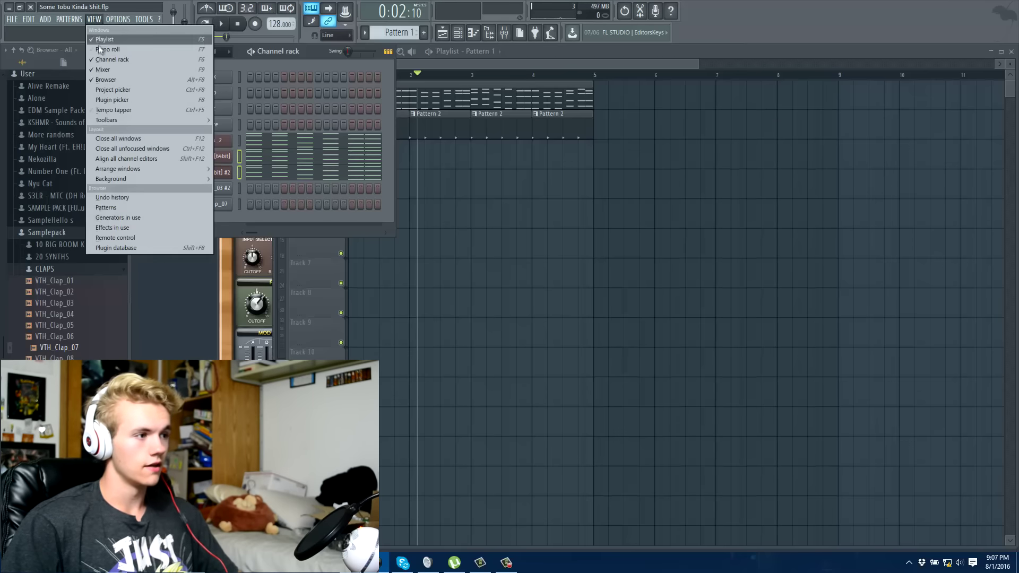
pyautogui.click(109, 69)
pyautogui.rightClick(310, 139)
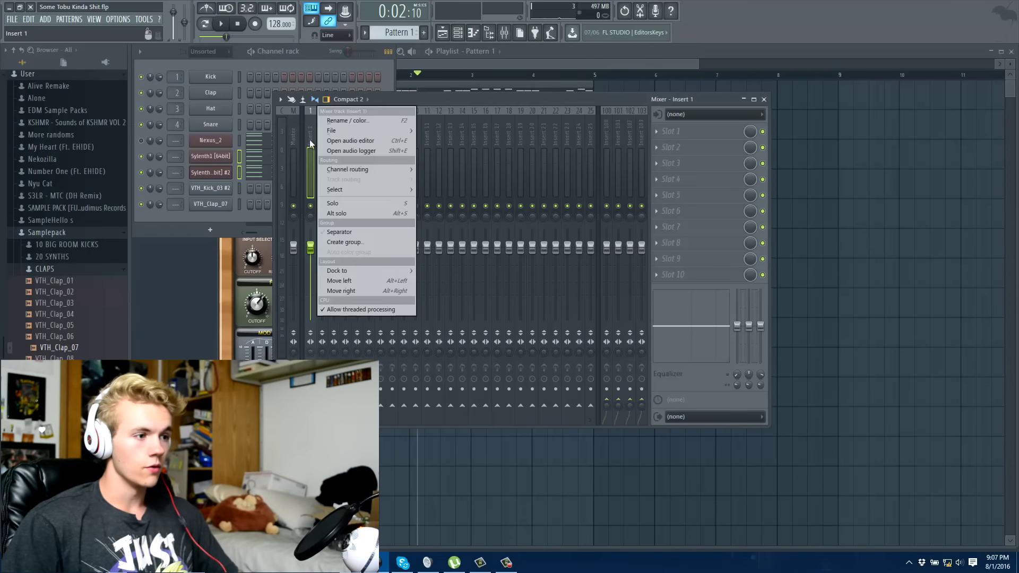
pyautogui.moveTo(355, 169)
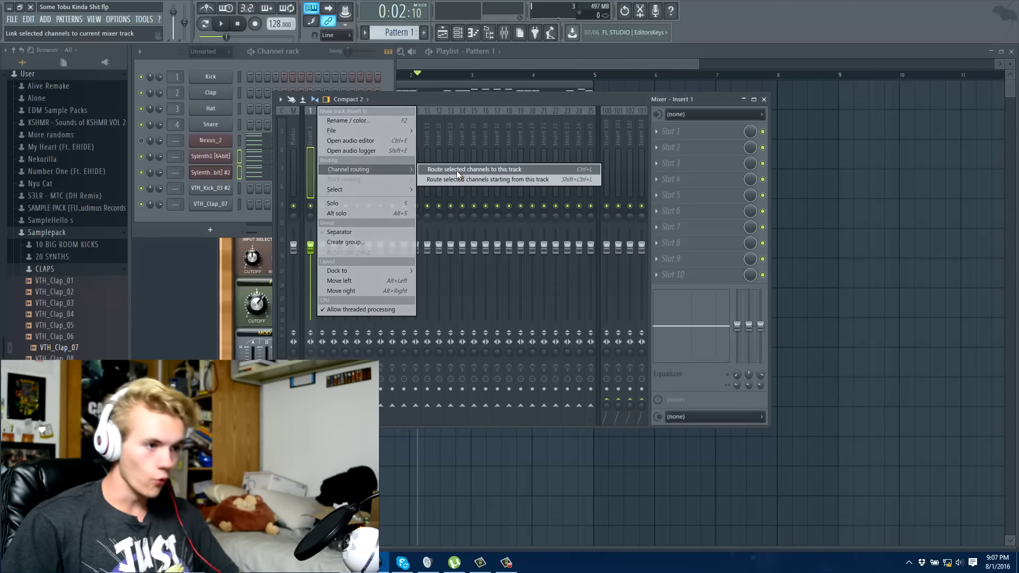
pyautogui.click(457, 170)
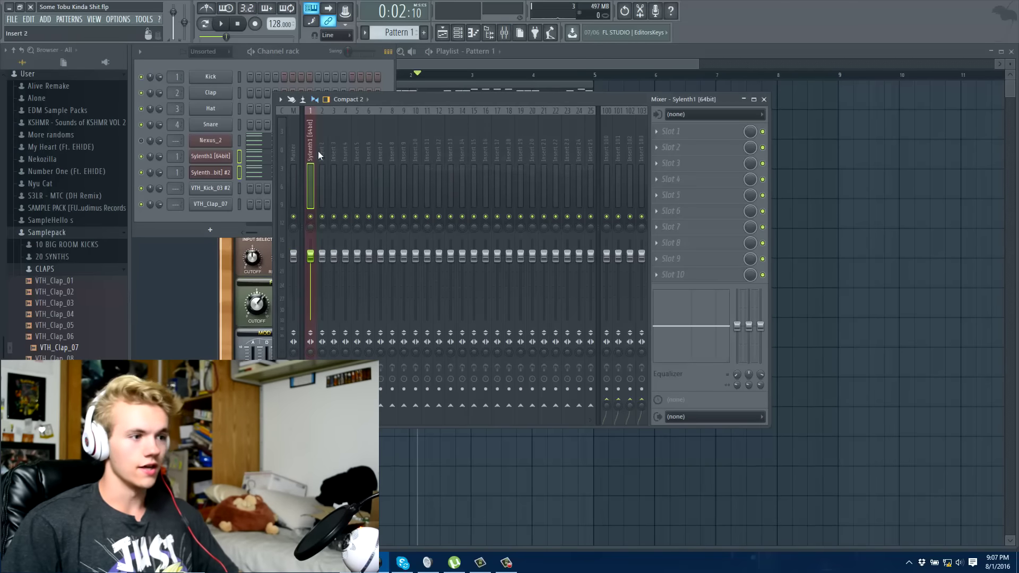
# Load Kickstart into the first effect slot of Insert 1
pyautogui.click(658, 134)
pyautogui.click(673, 134)
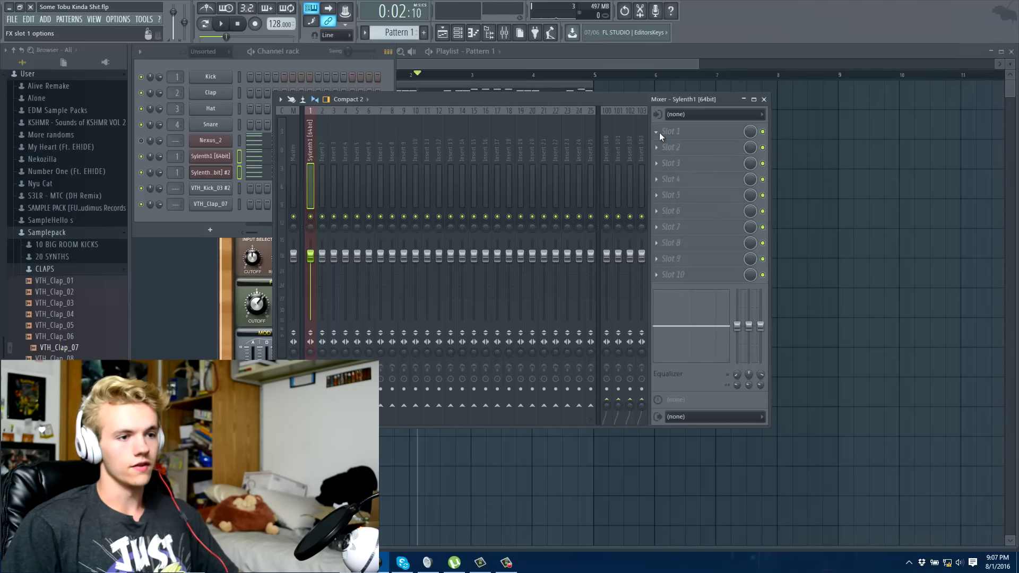
pyautogui.click(659, 132)
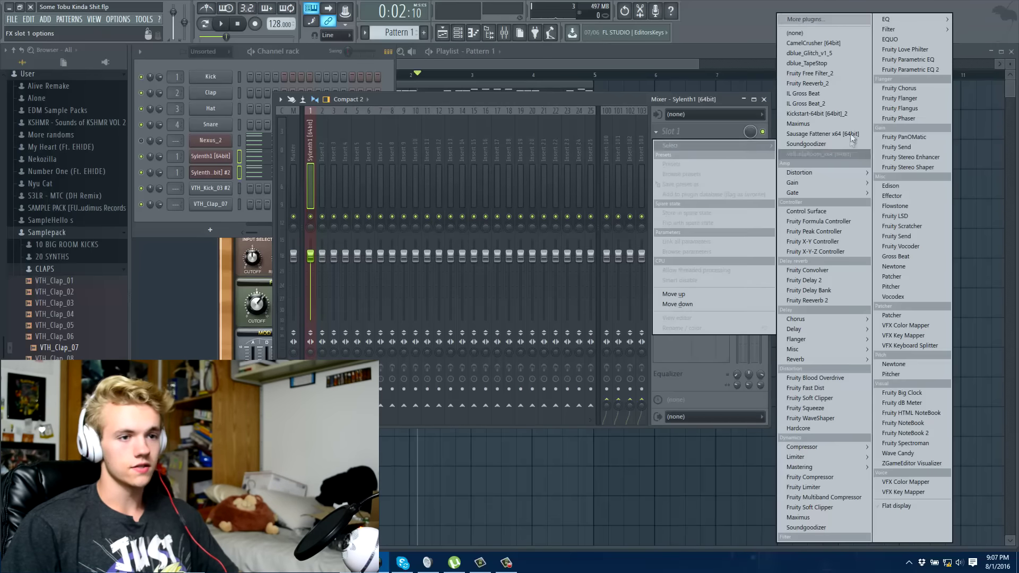
pyautogui.click(824, 114)
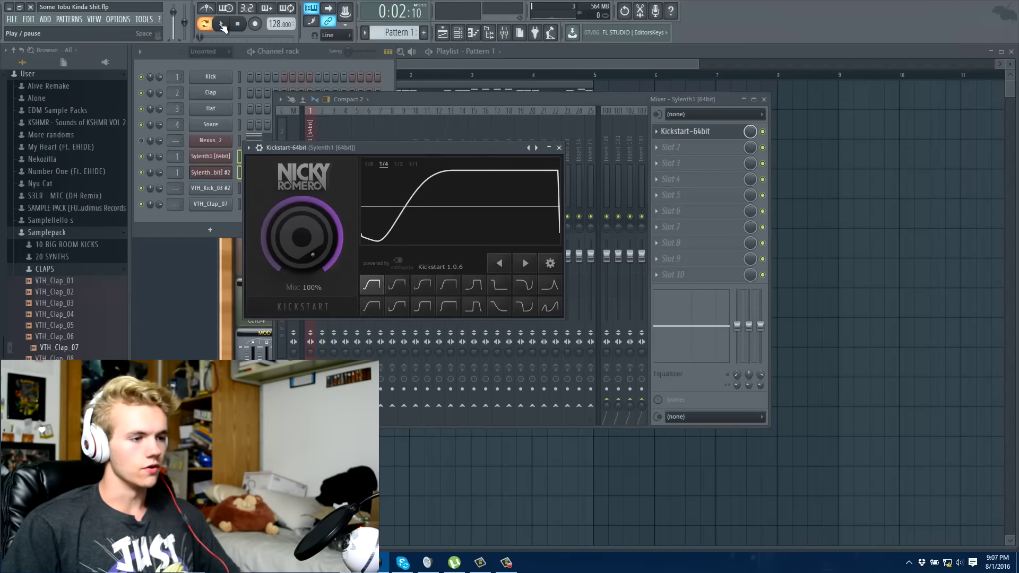
# Audition the Kickstart ducking and save the project as Some Tobu Kinda Shit.flp
pyautogui.click(222, 24)
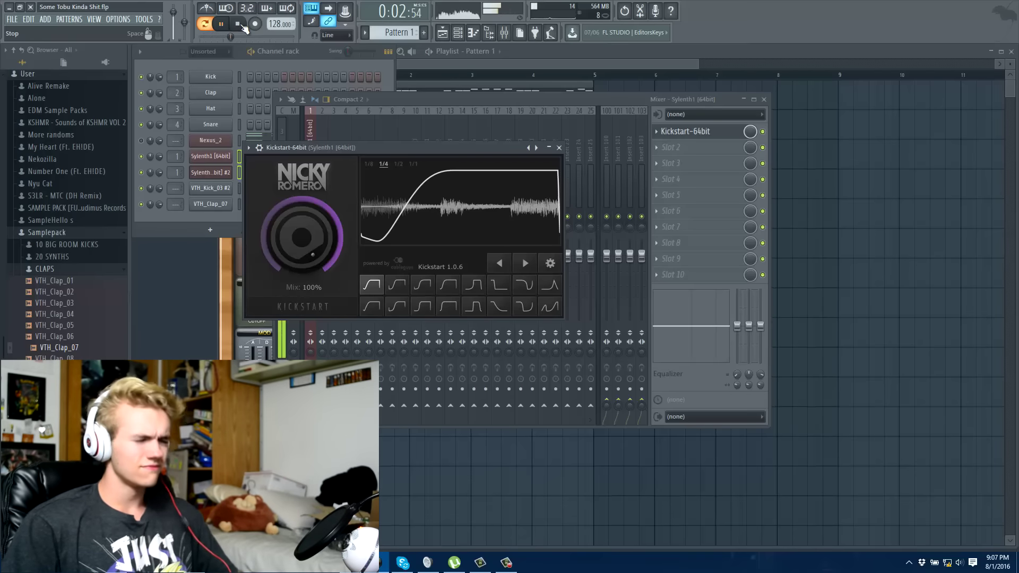
pyautogui.click(237, 24)
pyautogui.click(291, 74)
pyautogui.hotkey('ctrl', 's')
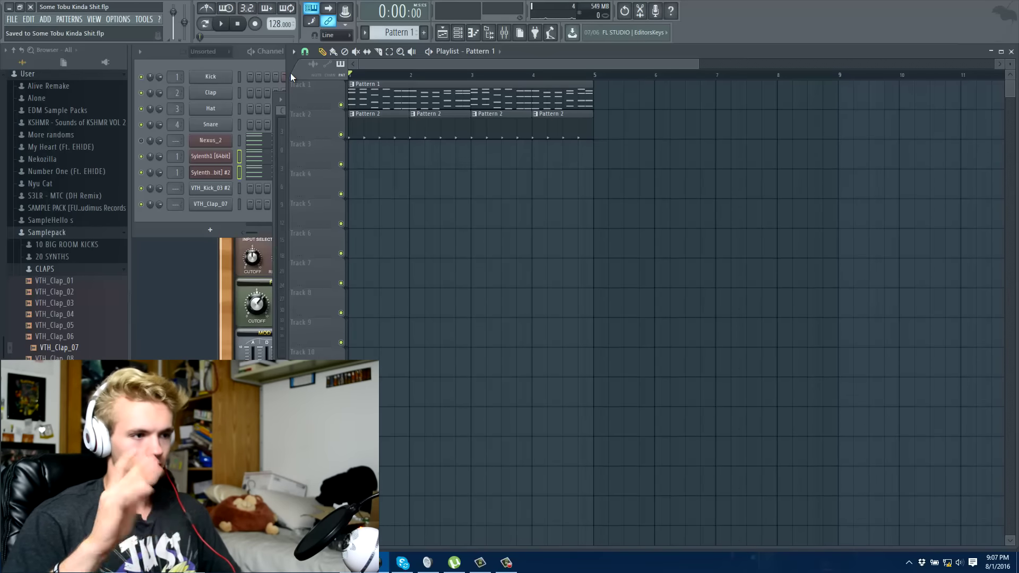
pyautogui.scroll(2, 405, 75)
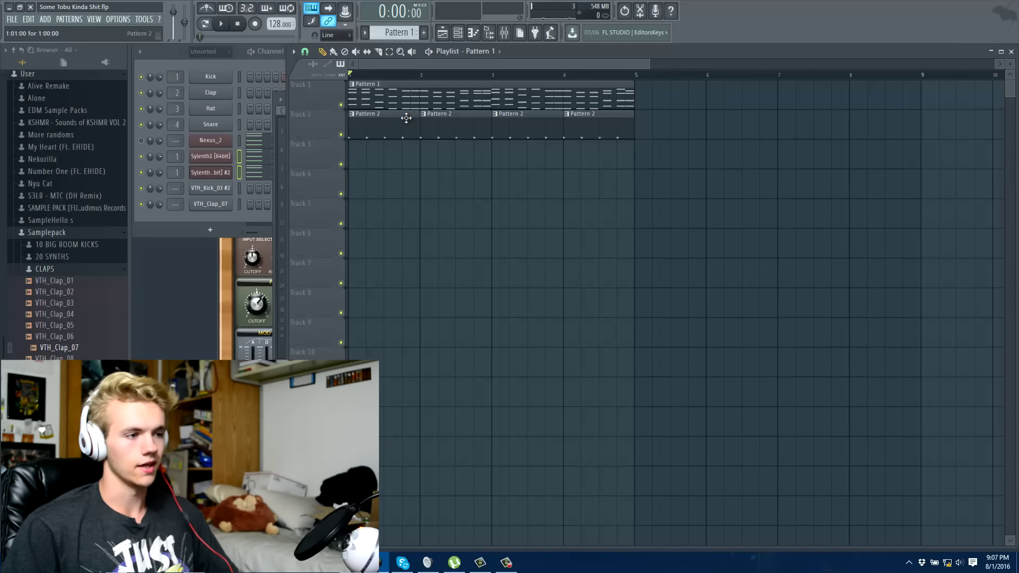
# Load the VTH_Kick_07 sample onto the kick channel from the KICKS folder
pyautogui.press('space')
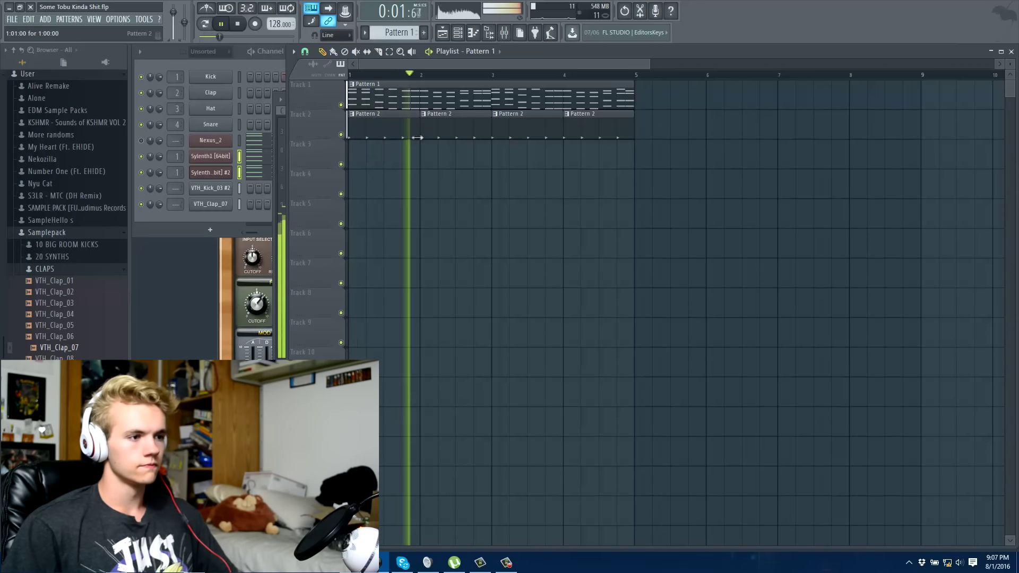
pyautogui.click(417, 137)
pyautogui.press('space')
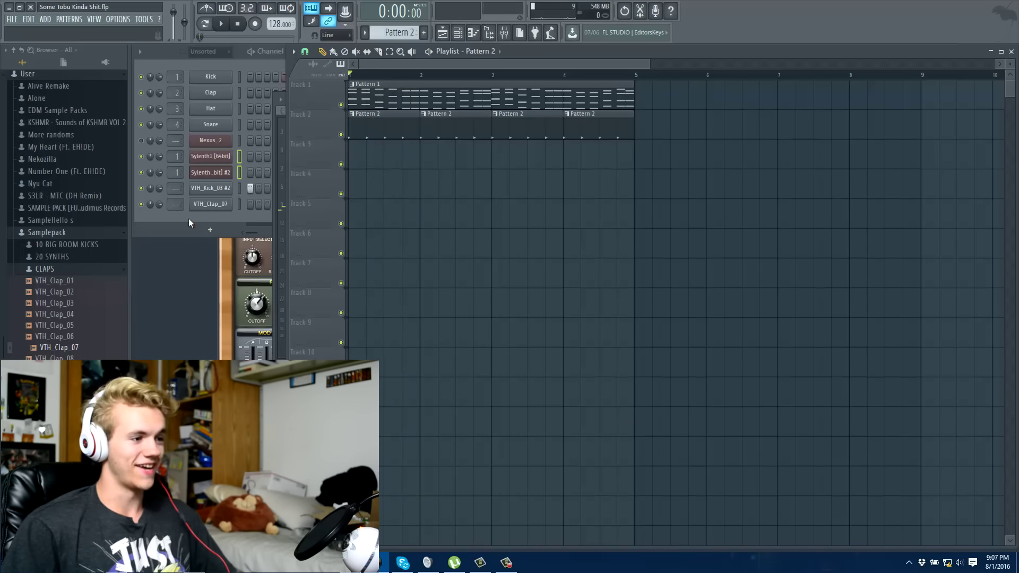
pyautogui.click(189, 218)
pyautogui.click(61, 273)
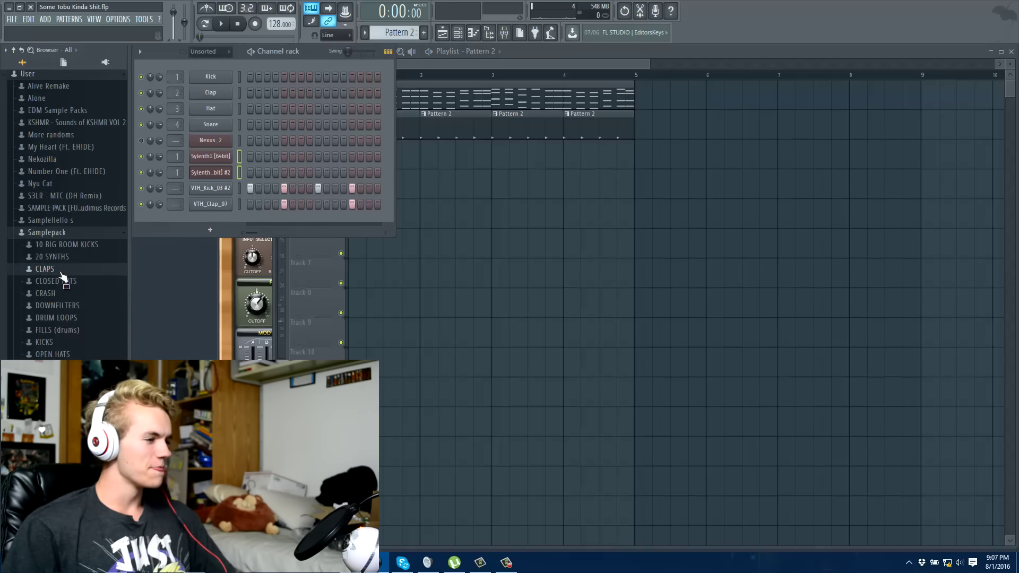
pyautogui.click(65, 341)
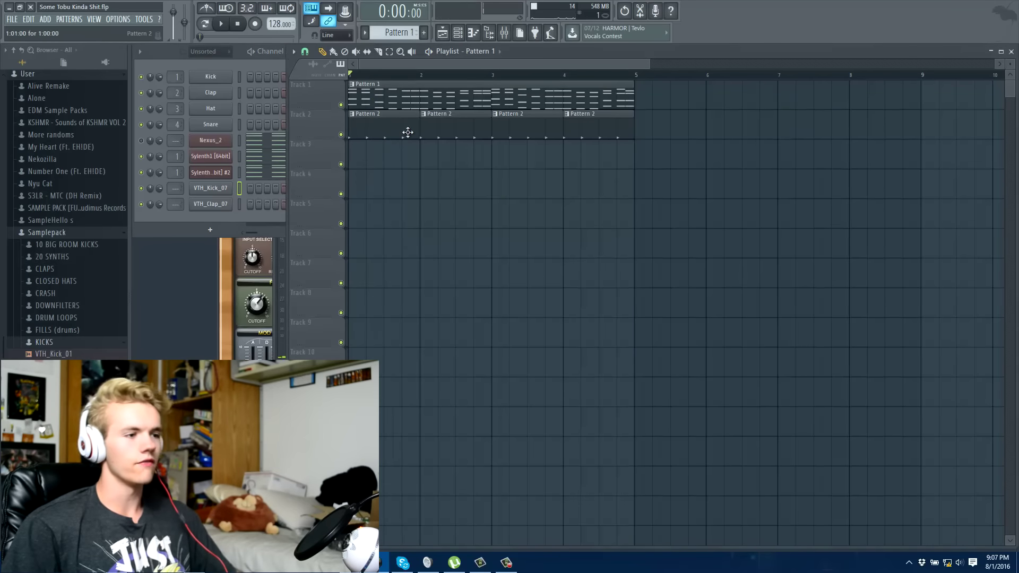
# Turn the VTH_Kick_07 channel volume down to 68% and play the song from bar 1
pyautogui.click(370, 128)
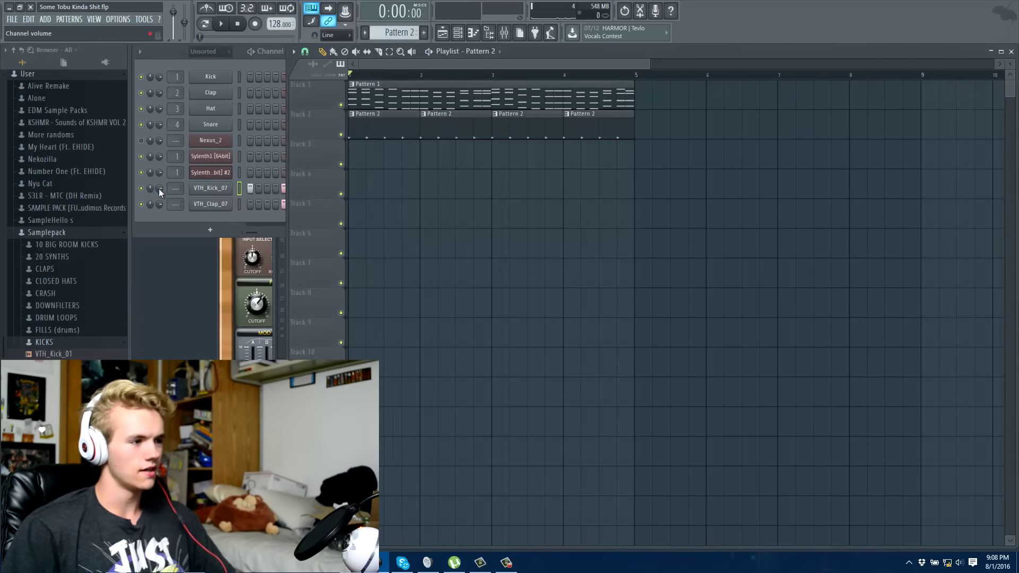
pyautogui.moveTo(159, 189); pyautogui.dragTo(158, 203)
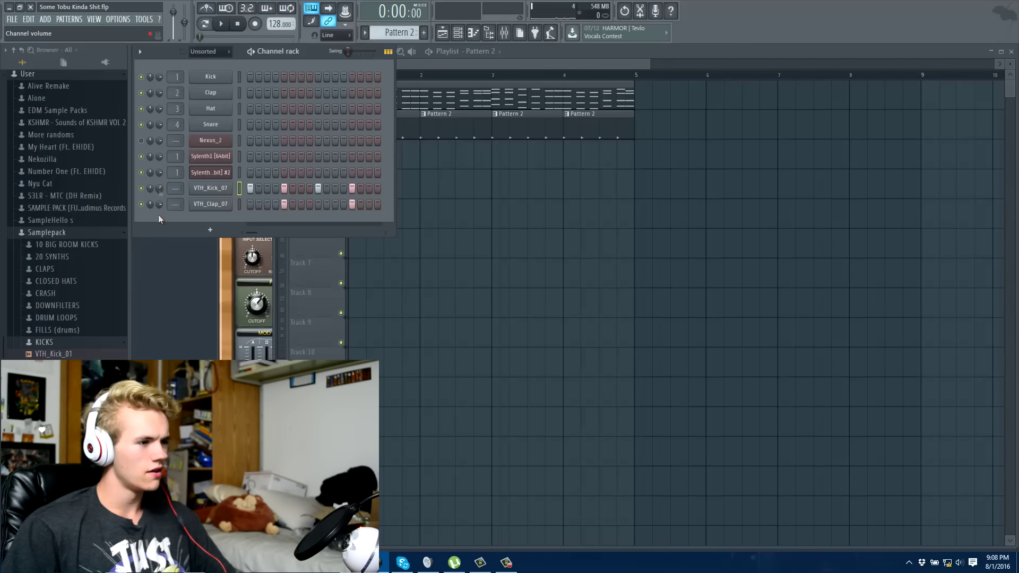
pyautogui.click(422, 77)
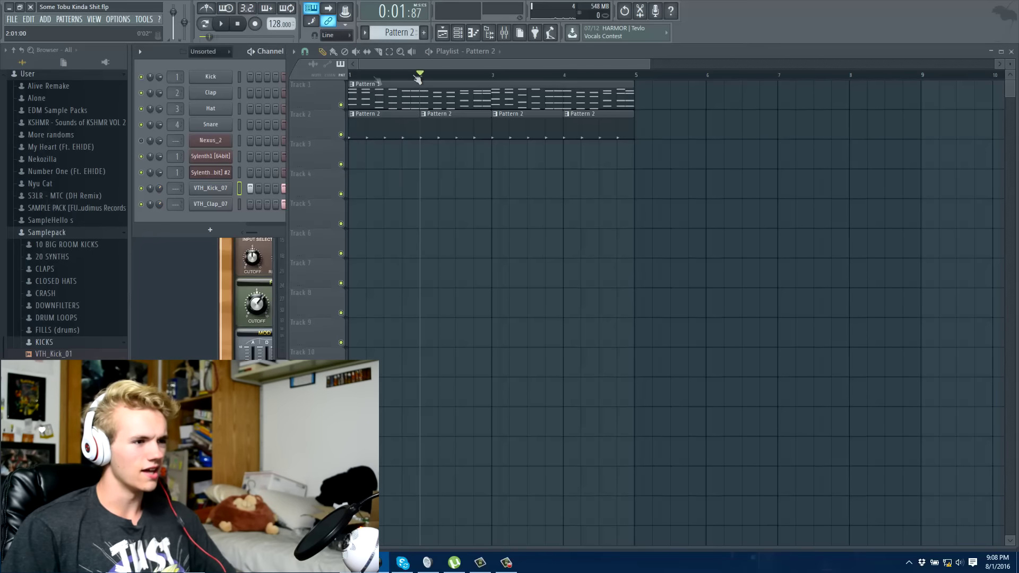
pyautogui.press('space')
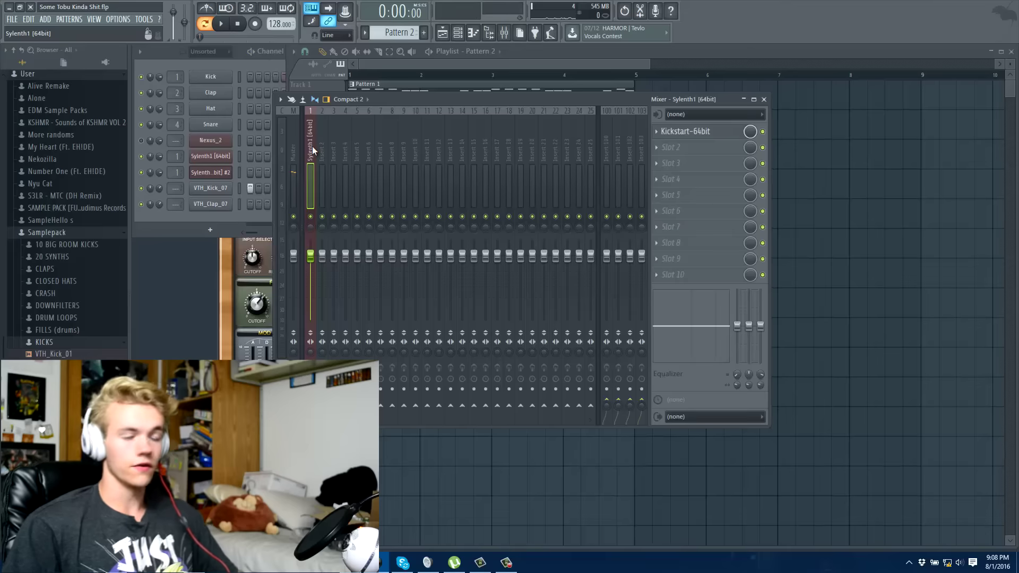
# Load Sausage Fattener x64 into effect slot 2 of the Sylenth1 insert
pyautogui.click(661, 151)
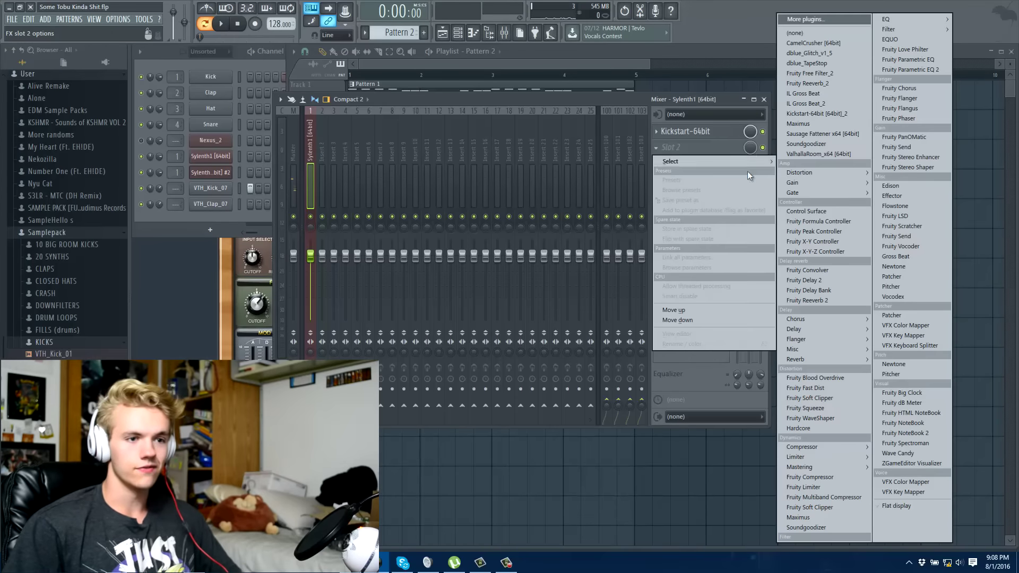
pyautogui.click(822, 135)
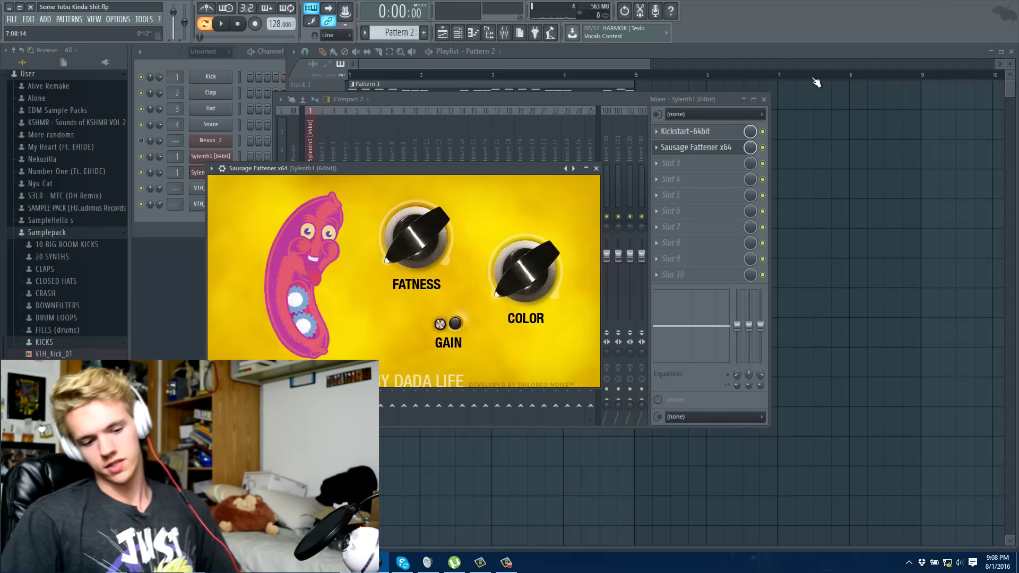
pyautogui.click(329, 91)
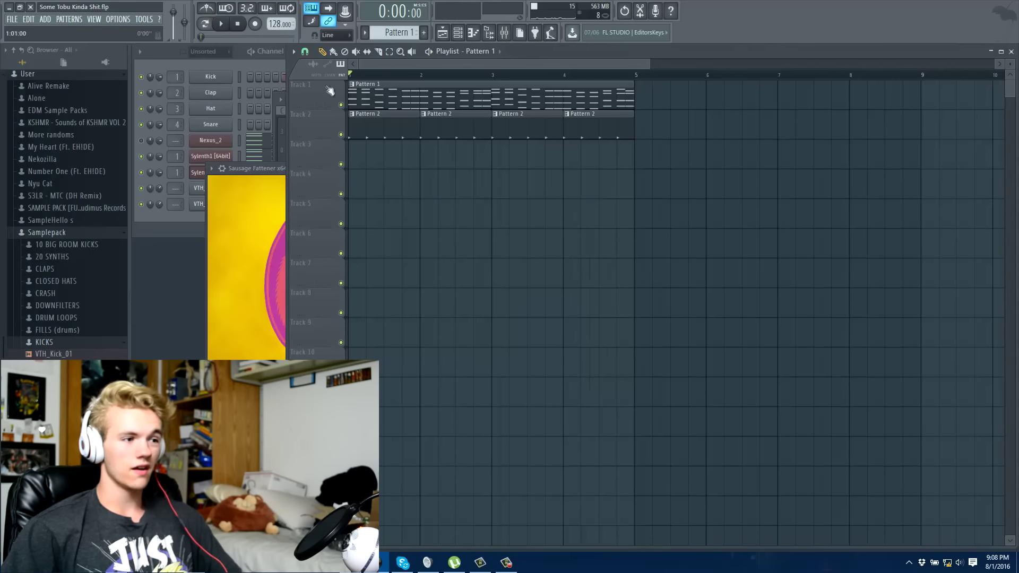
pyautogui.click(94, 19)
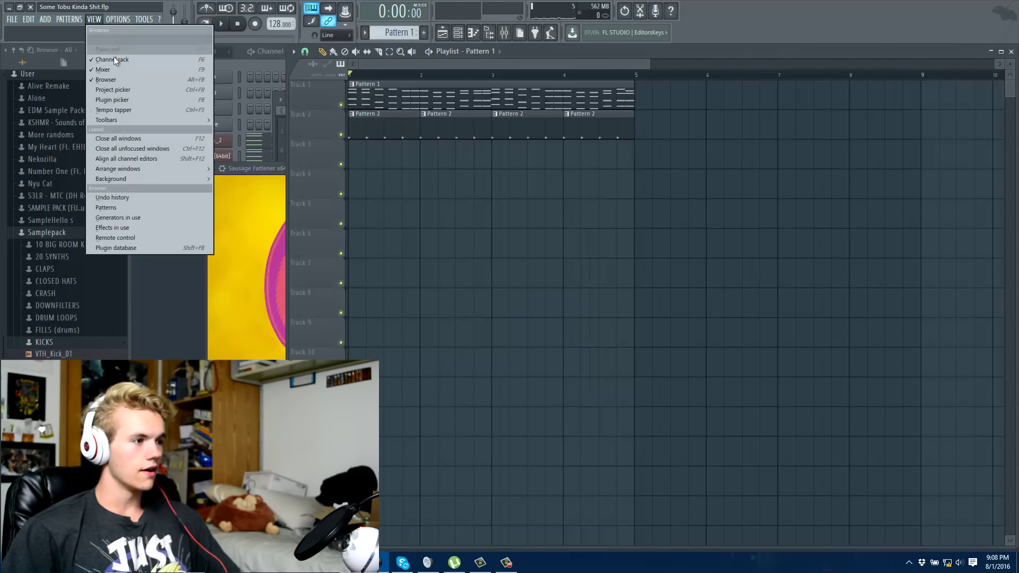
pyautogui.click(113, 69)
# Put Fruity Reeverb 2 in slot 3 and make its room taller and narrower
pyautogui.click(657, 163)
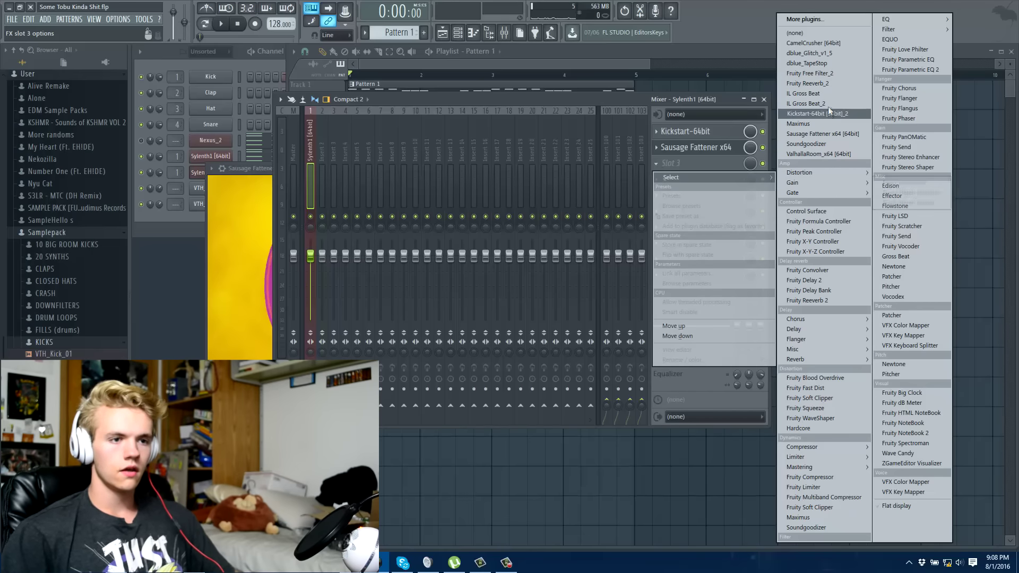
pyautogui.click(823, 84)
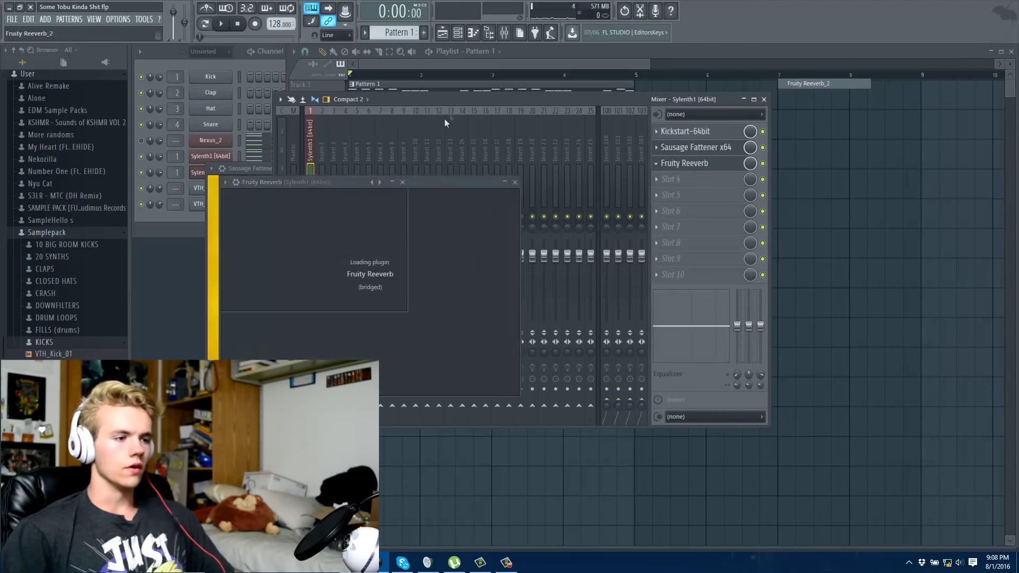
pyautogui.click(657, 163)
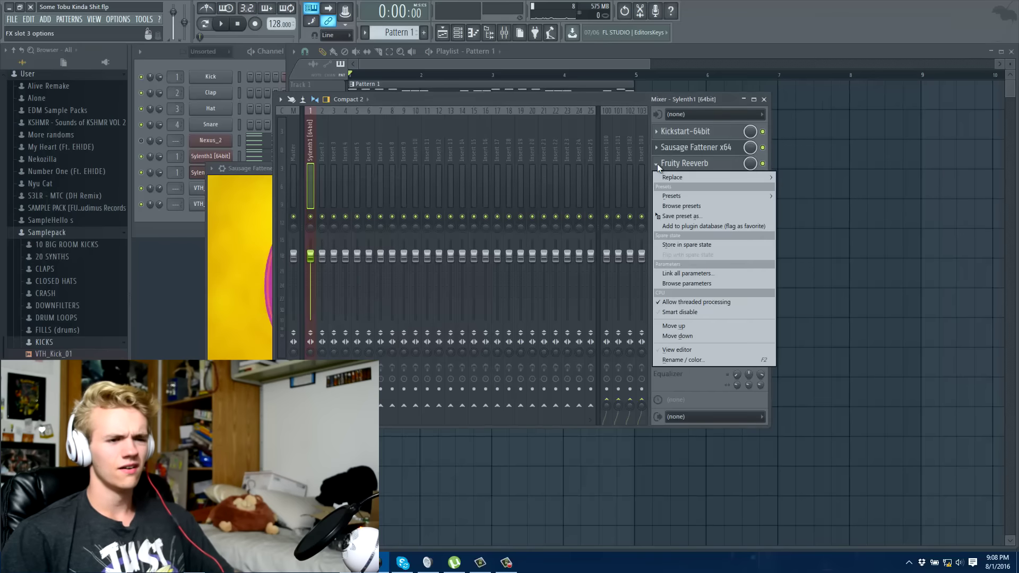
pyautogui.moveTo(746, 179)
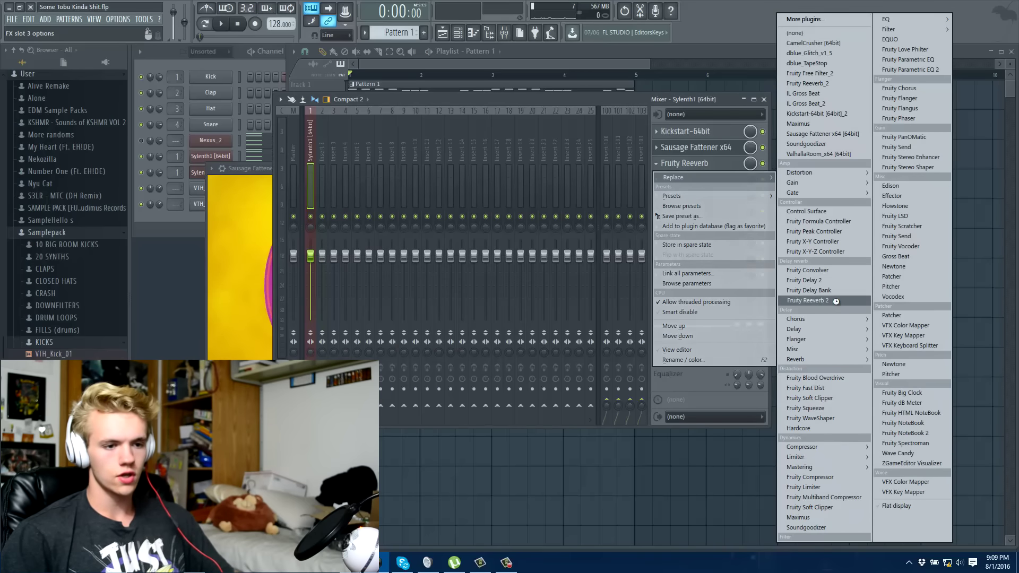
pyautogui.press('space')
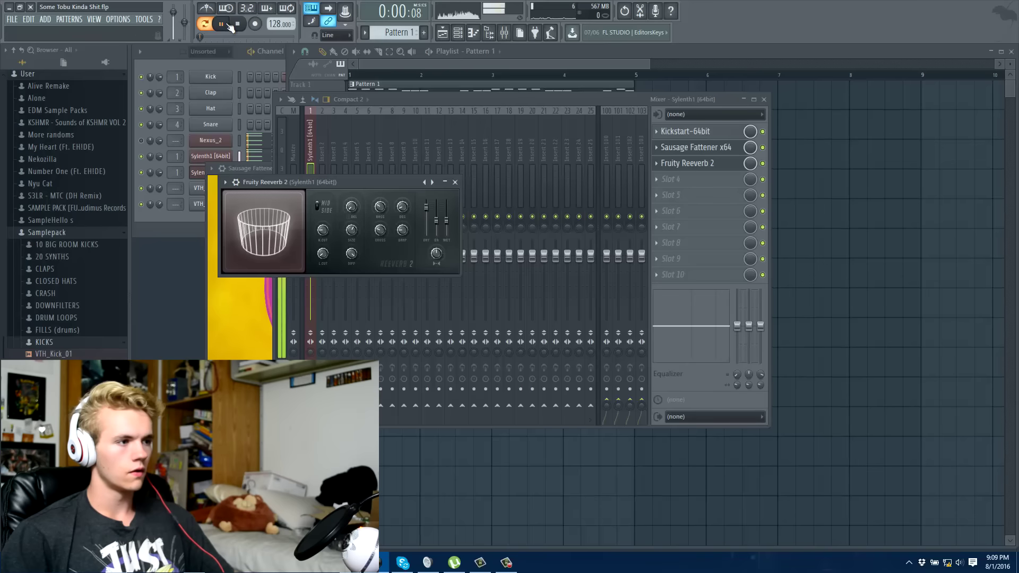
pyautogui.moveTo(265, 244); pyautogui.dragTo(270, 223)
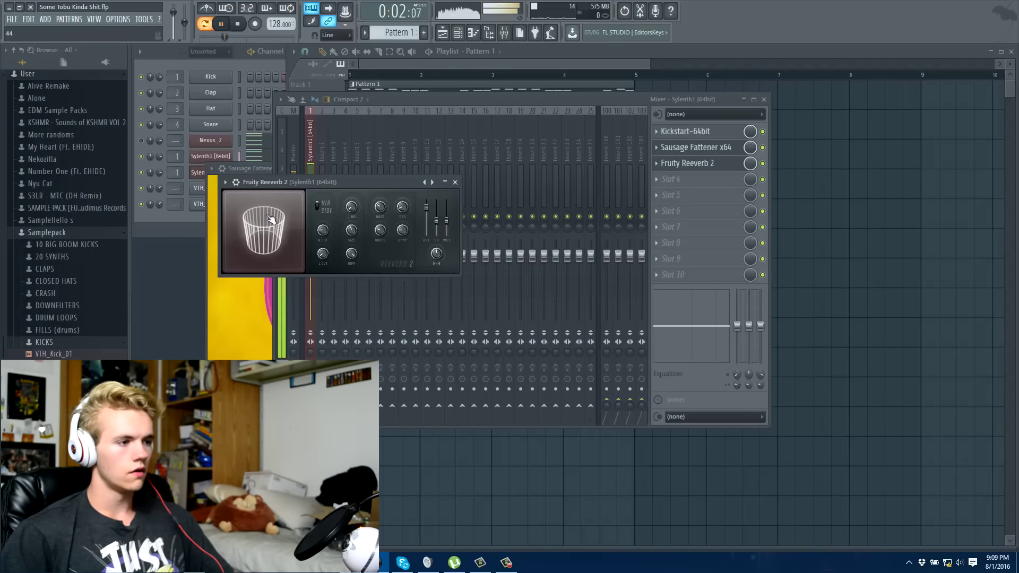
pyautogui.click(240, 24)
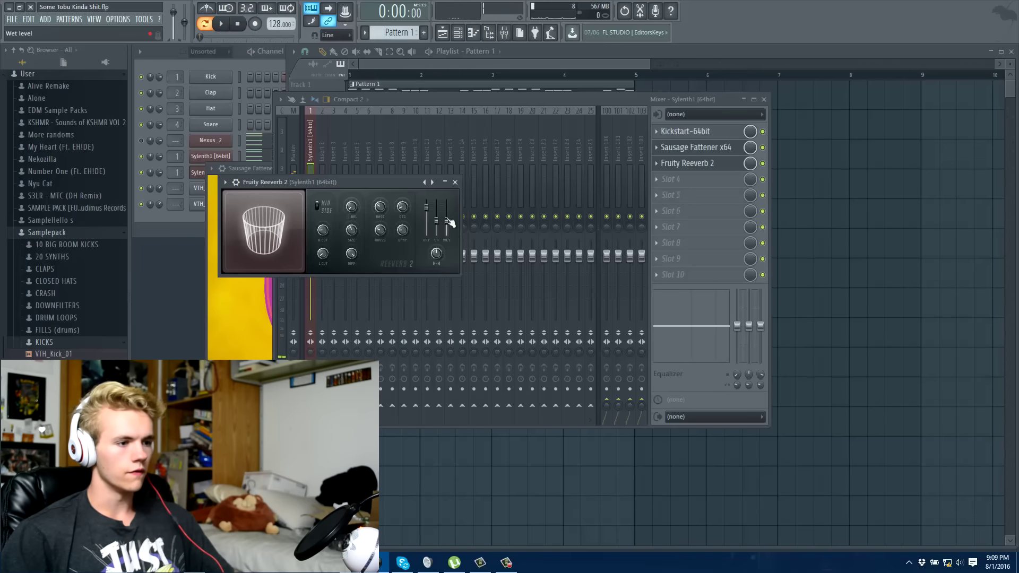
pyautogui.click(456, 182)
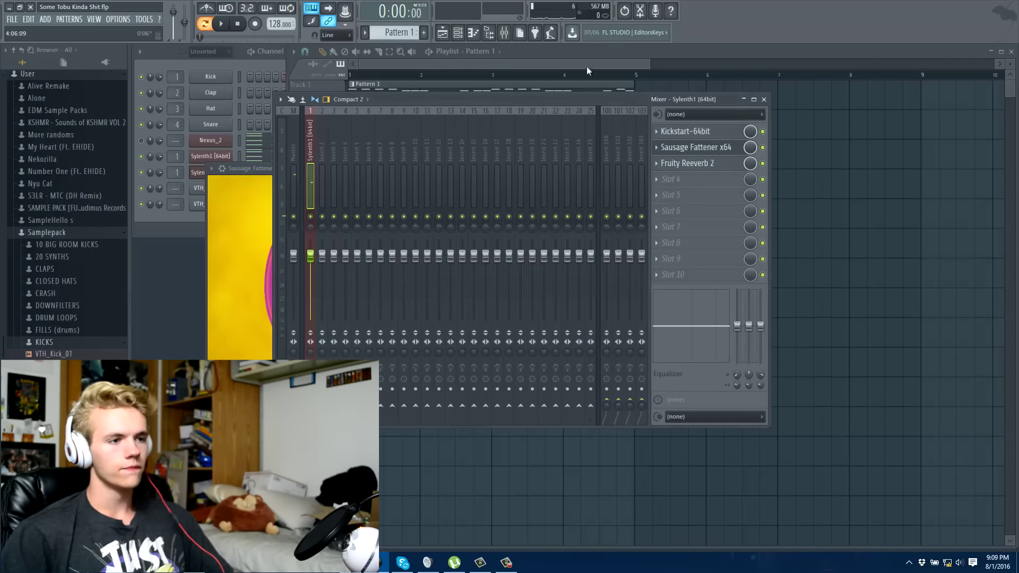
# Close the Mixer, play and stop the arrangement, and zoom the Playlist out
pyautogui.press('F9')
pyautogui.press('space')
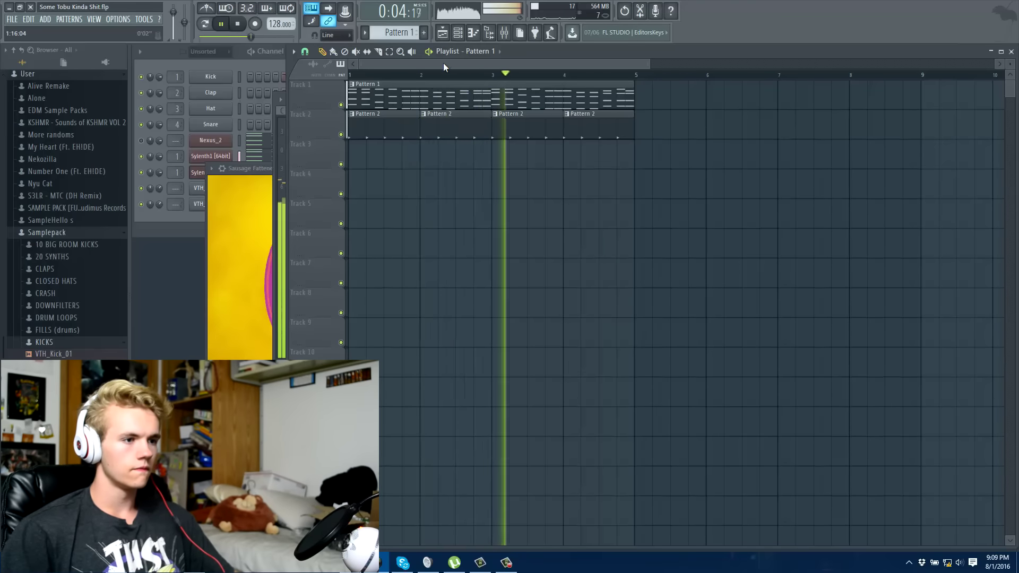
pyautogui.press('space')
pyautogui.scroll(-2, 439, 127)
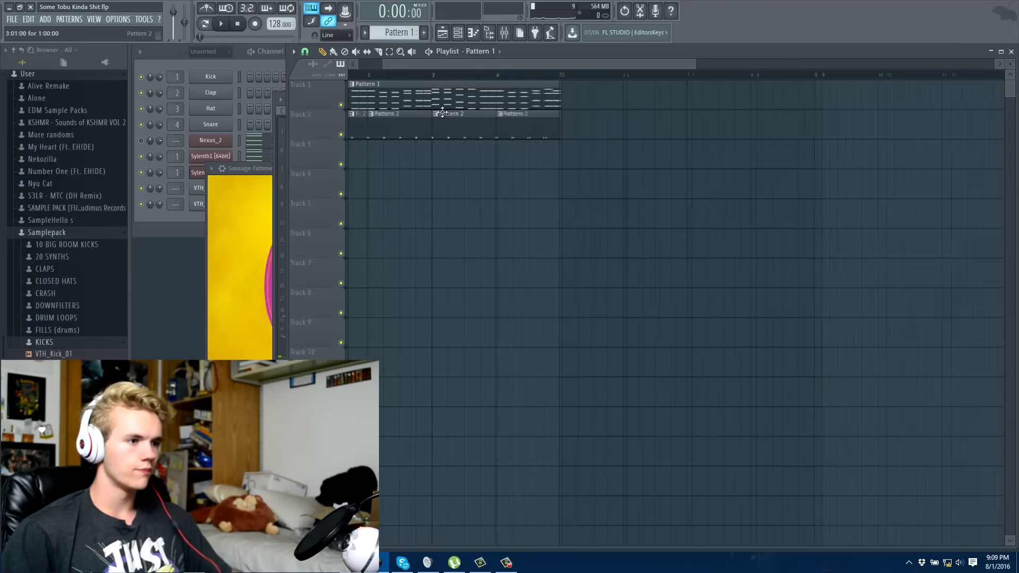